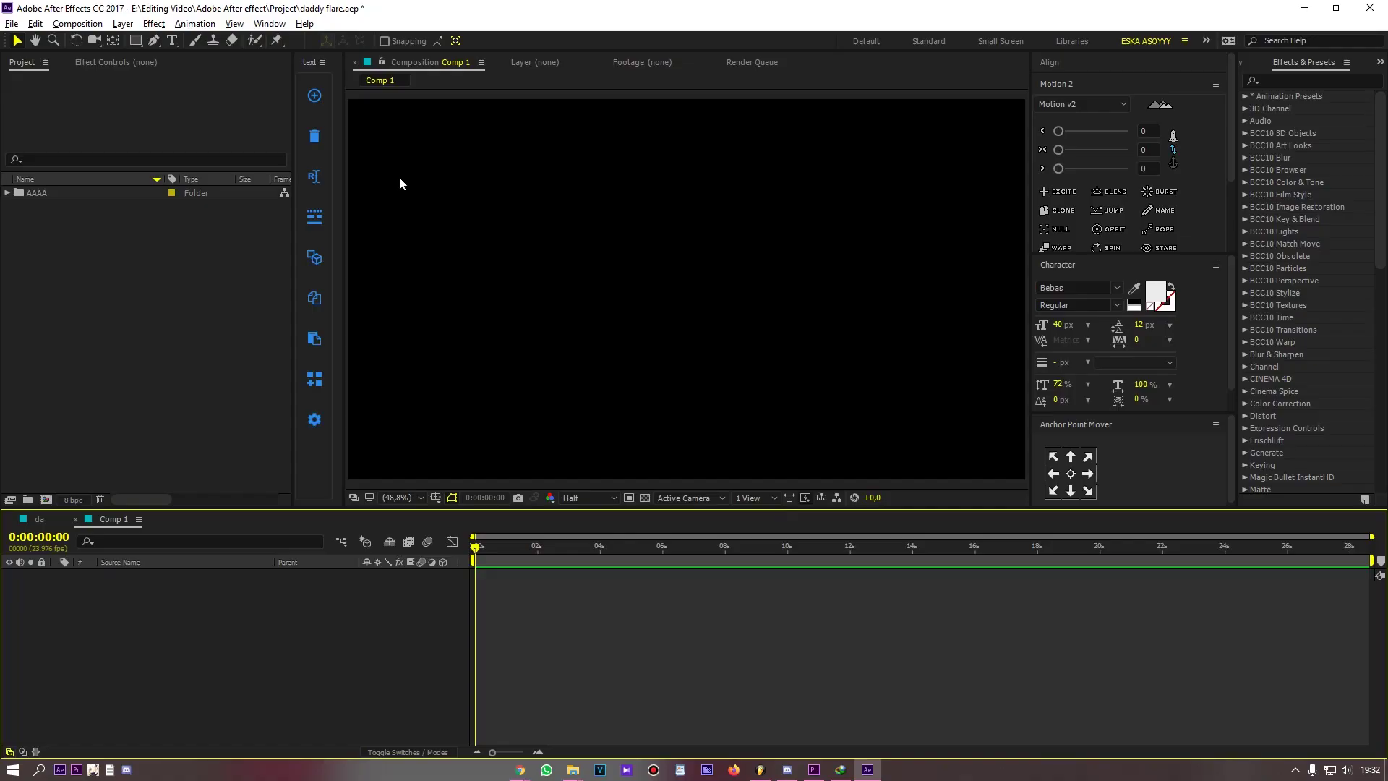
- Import the anime MP4 clip and drag it into Comp 1's timeline as a layer
left_click(12, 25)
mouse_move(141, 241)
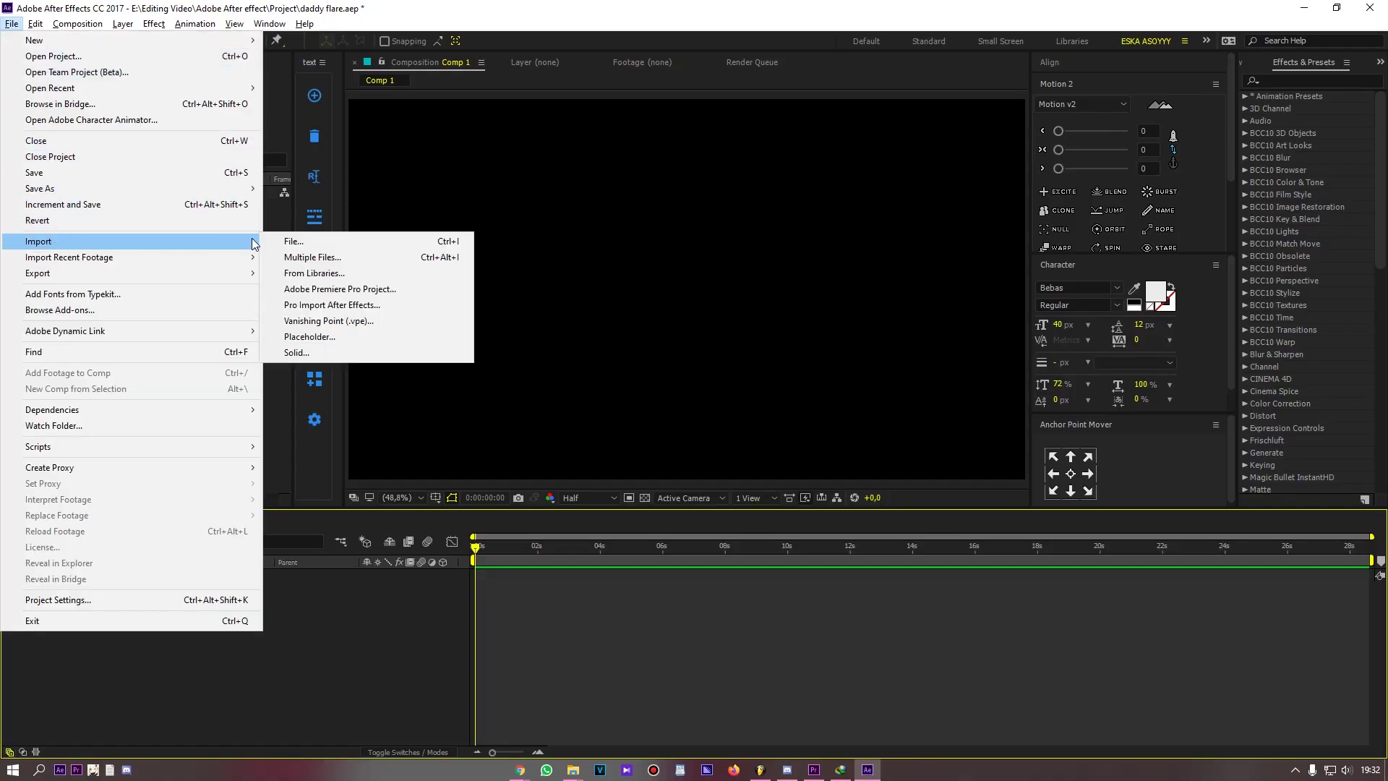
left_click(291, 245)
double_click(248, 173)
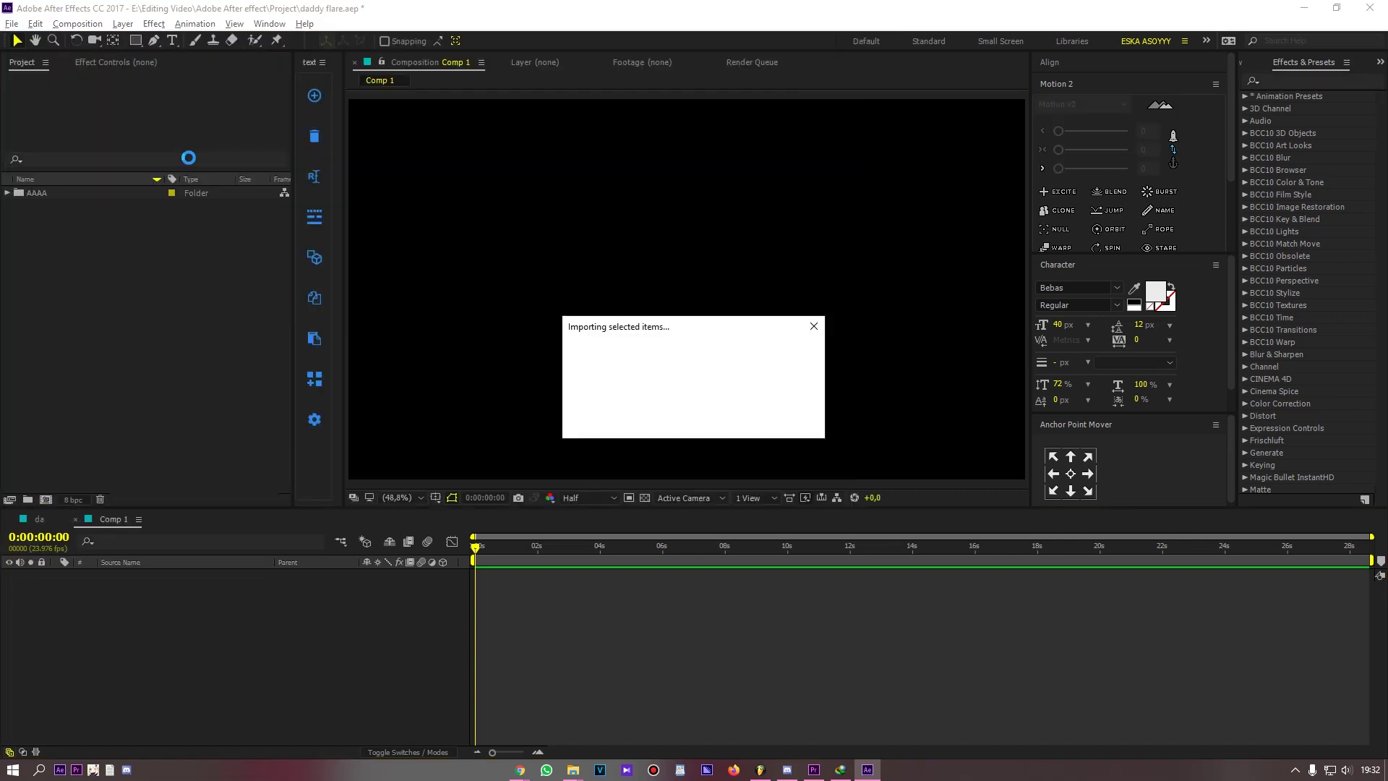
left_click_drag(93, 196, 120, 496)
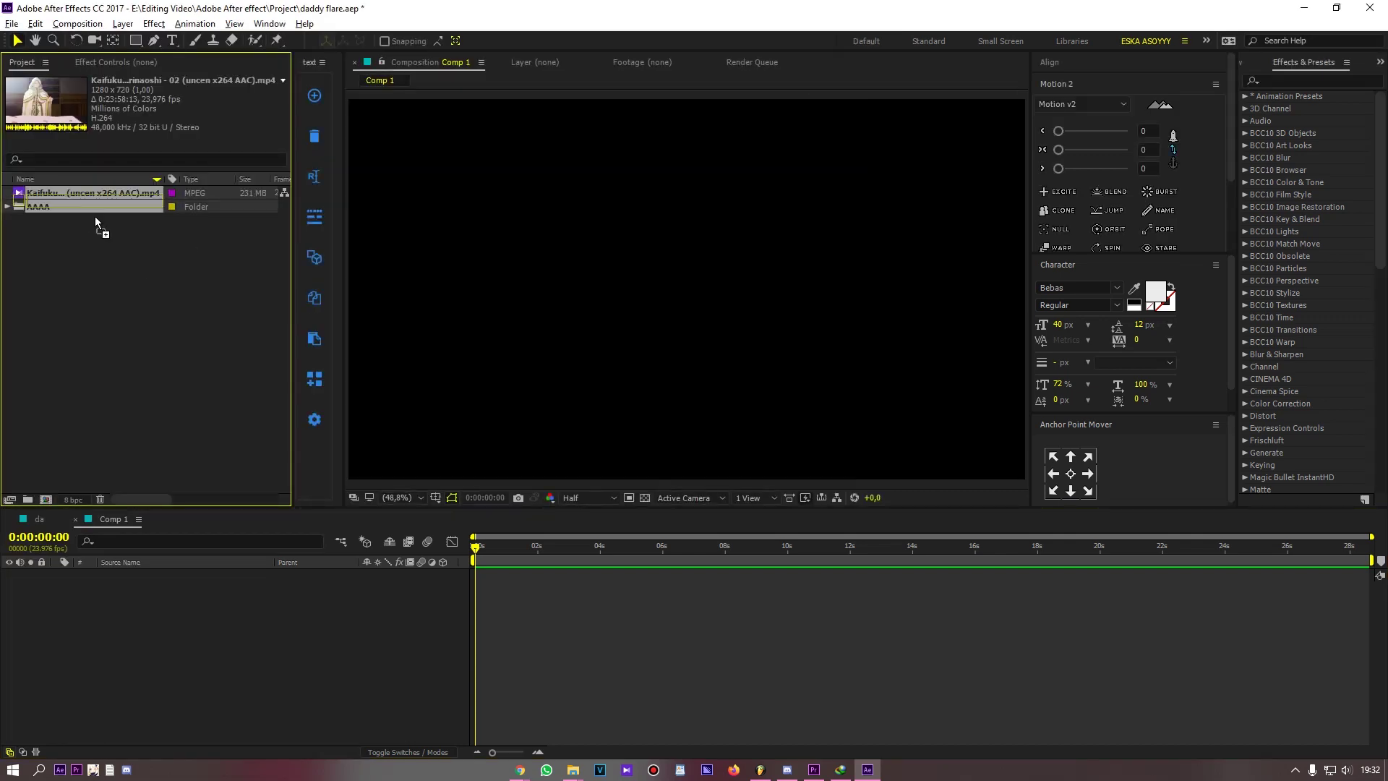
left_click_drag(129, 590, 131, 599)
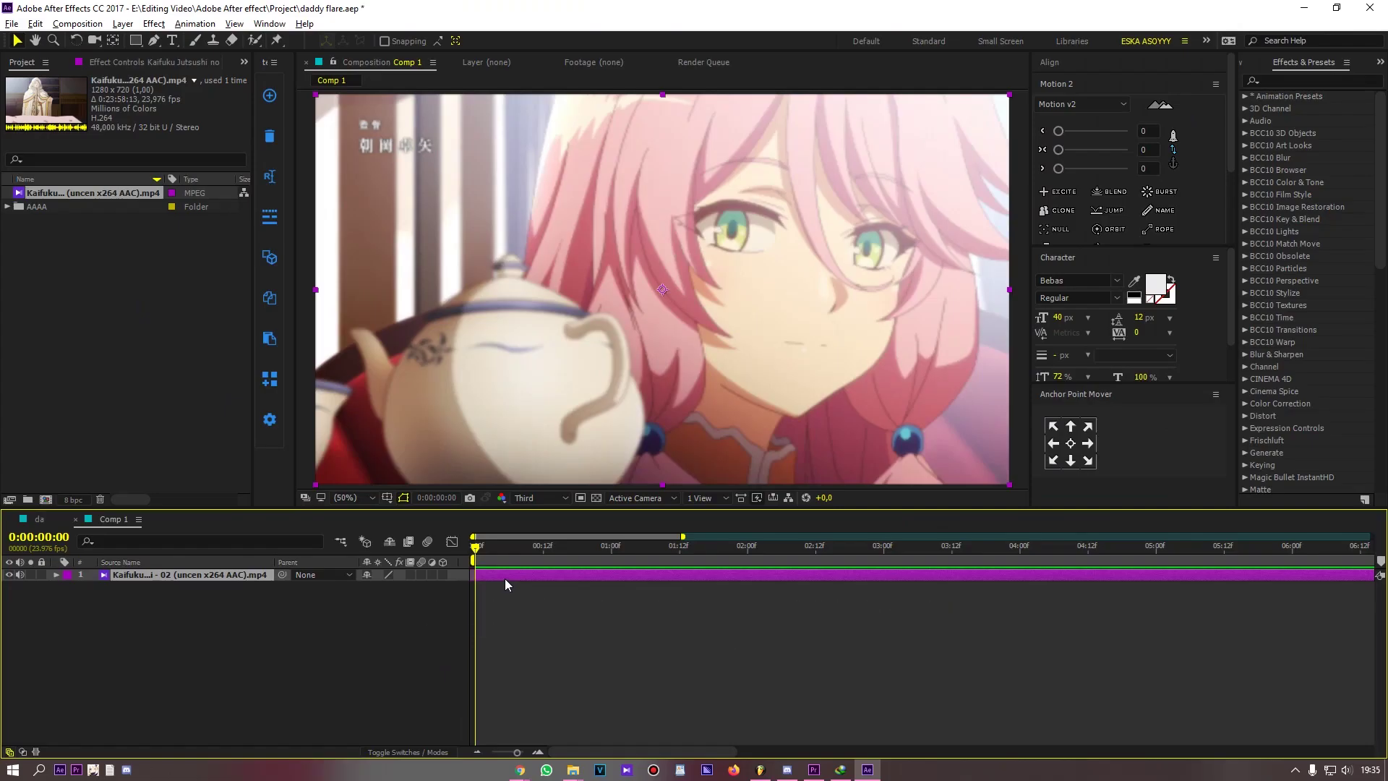
- Pre-compose the clip layer, moving all attributes into a new composition named '1'
right_click(502, 574)
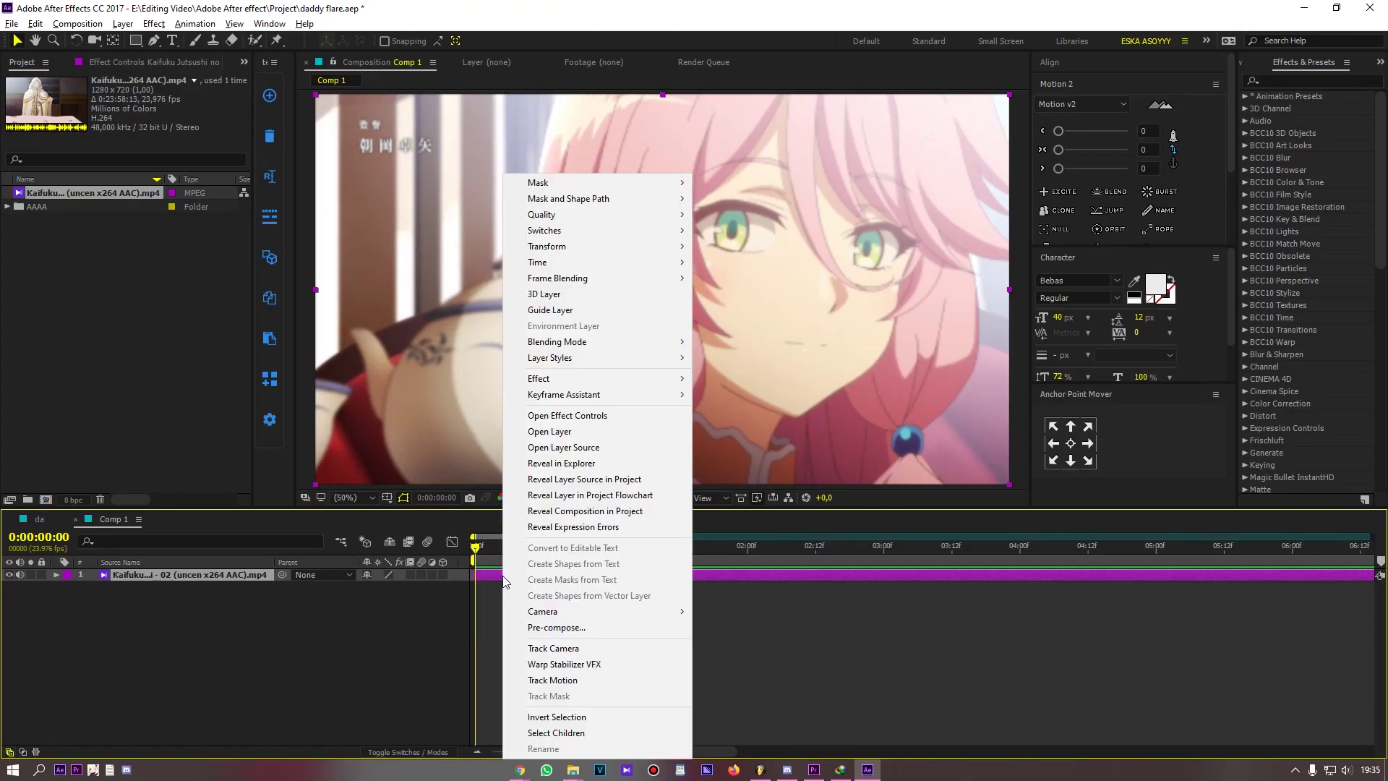
left_click(565, 629)
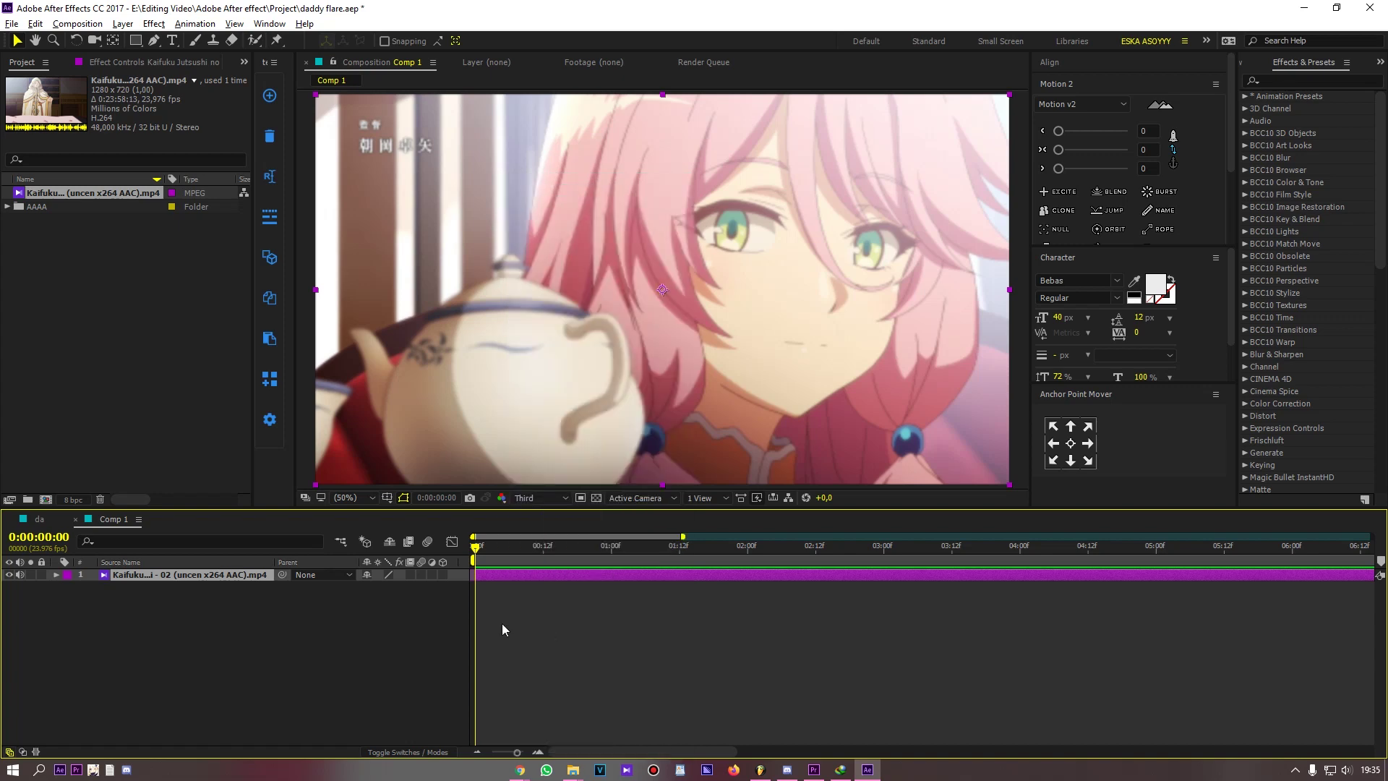
left_click(334, 217)
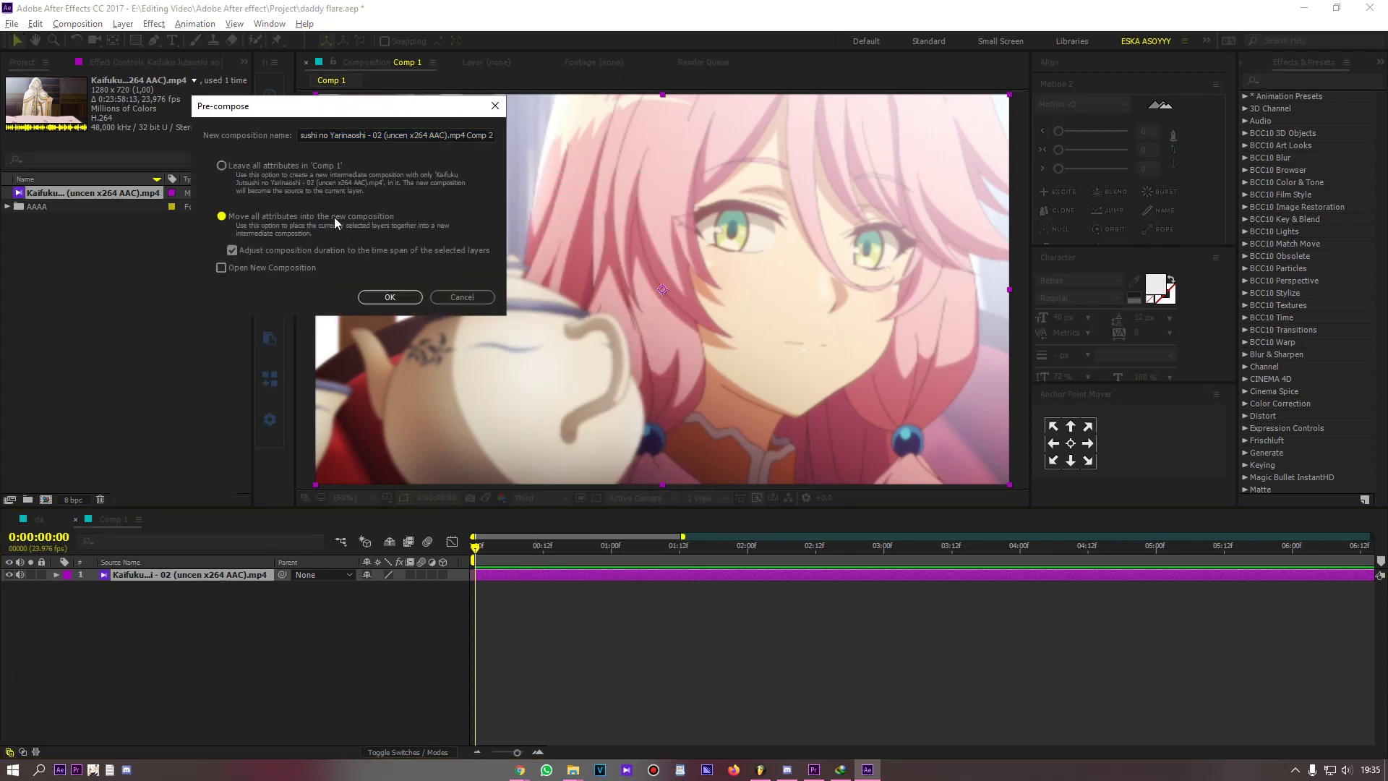
left_click(381, 140)
type("1")
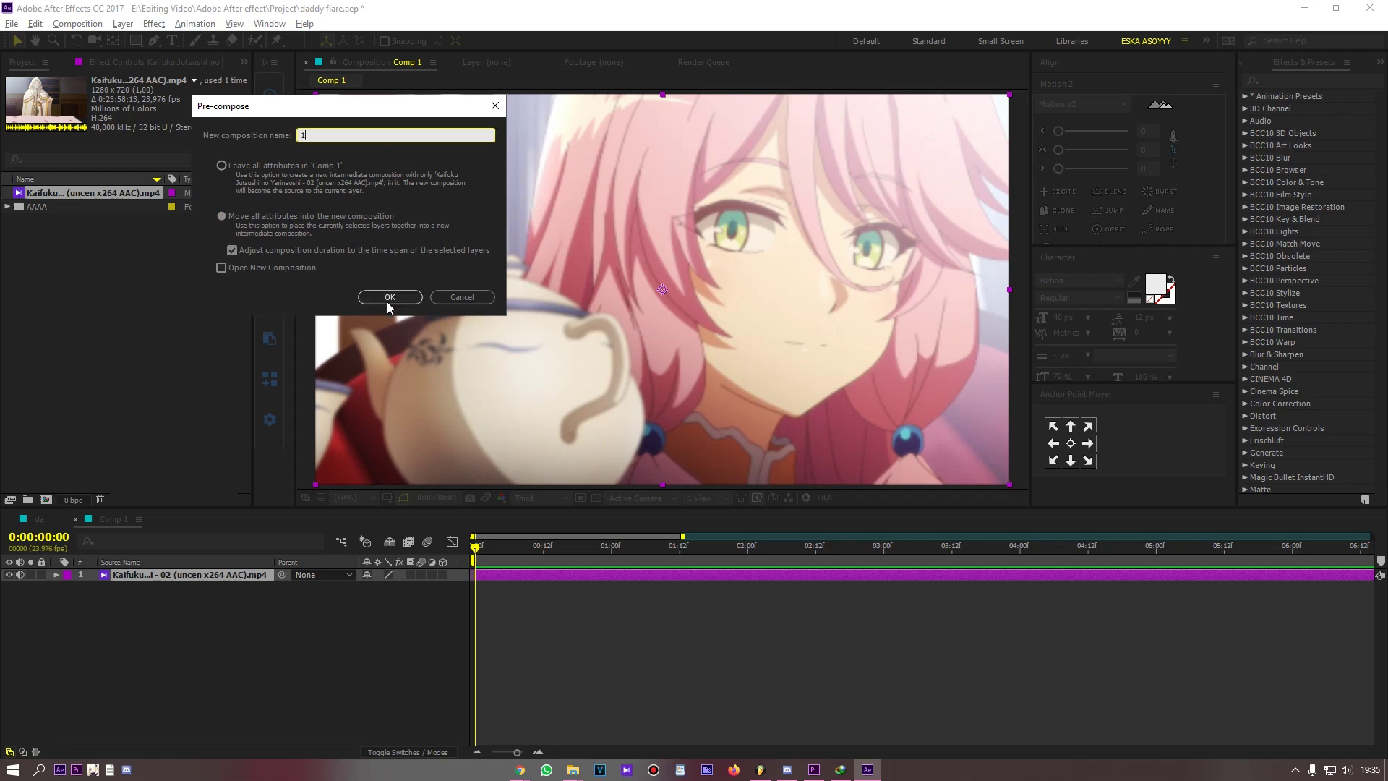
left_click(389, 297)
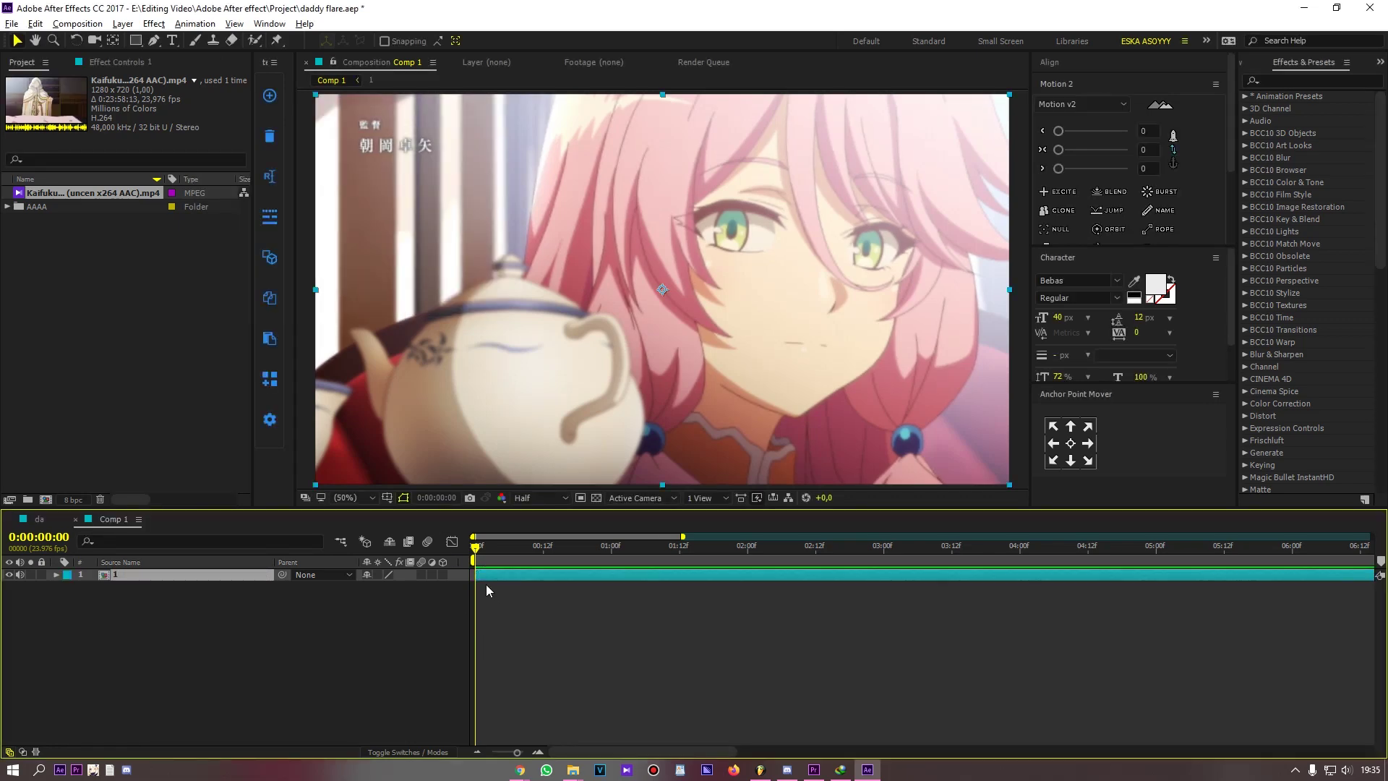
- Duplicate the '1' precomp and draw a Pen mask around the iris on the top copy
key("ctrl+d")
left_click(482, 634)
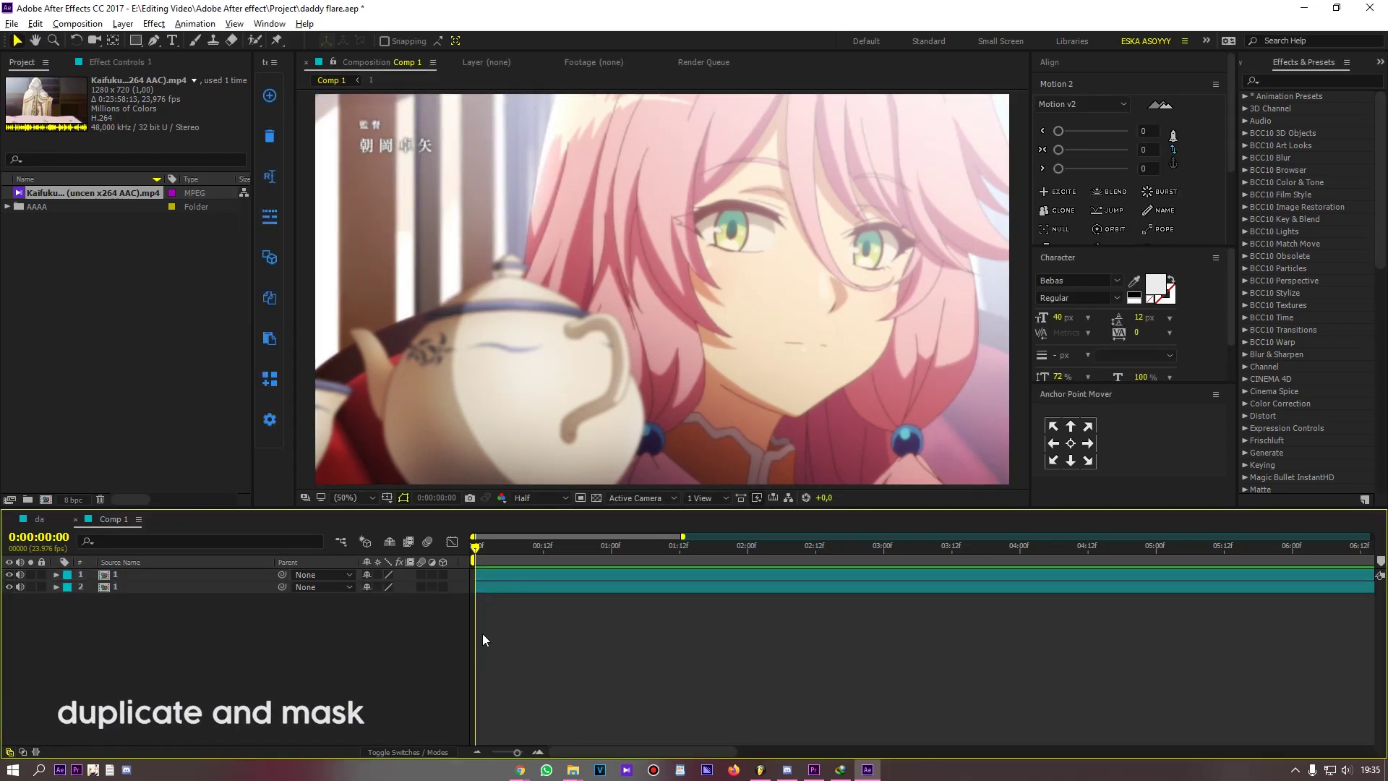
left_click(488, 575)
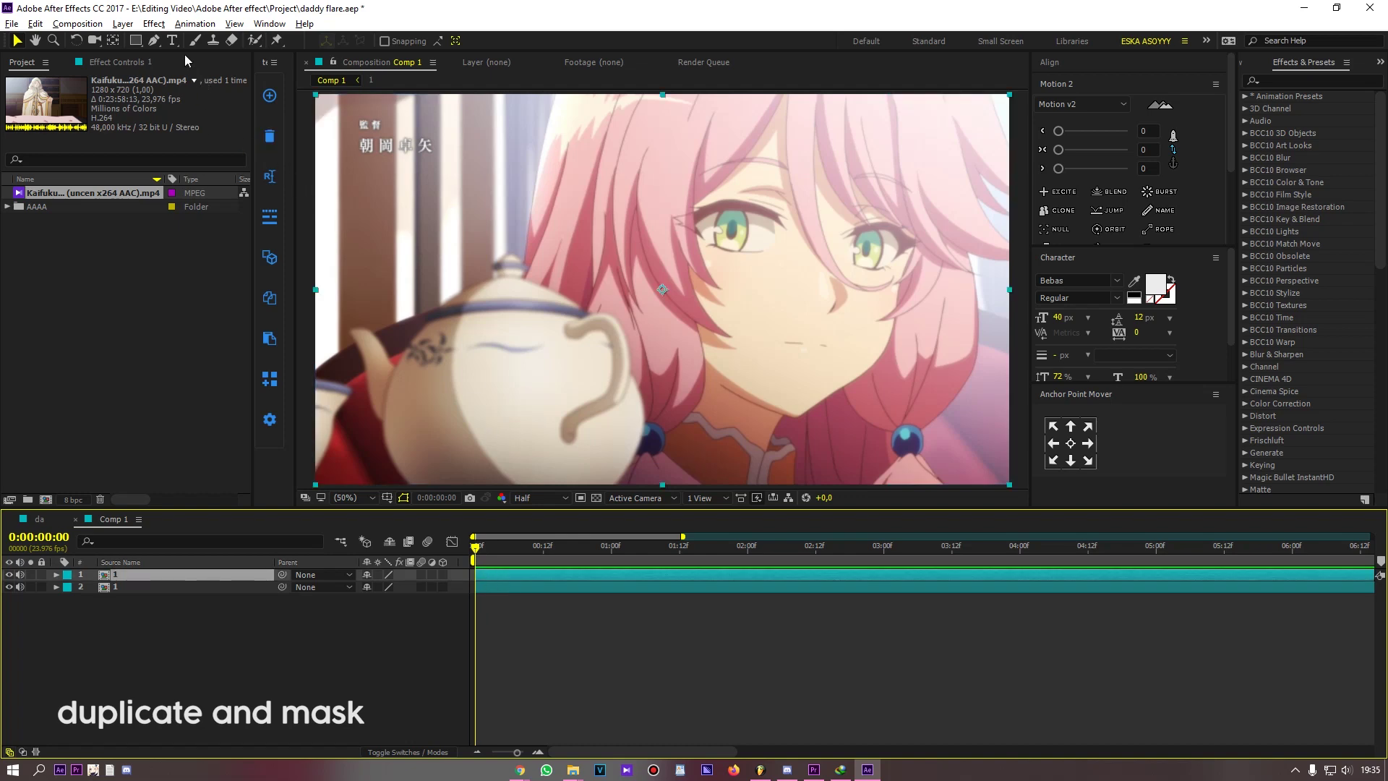
left_click(154, 41)
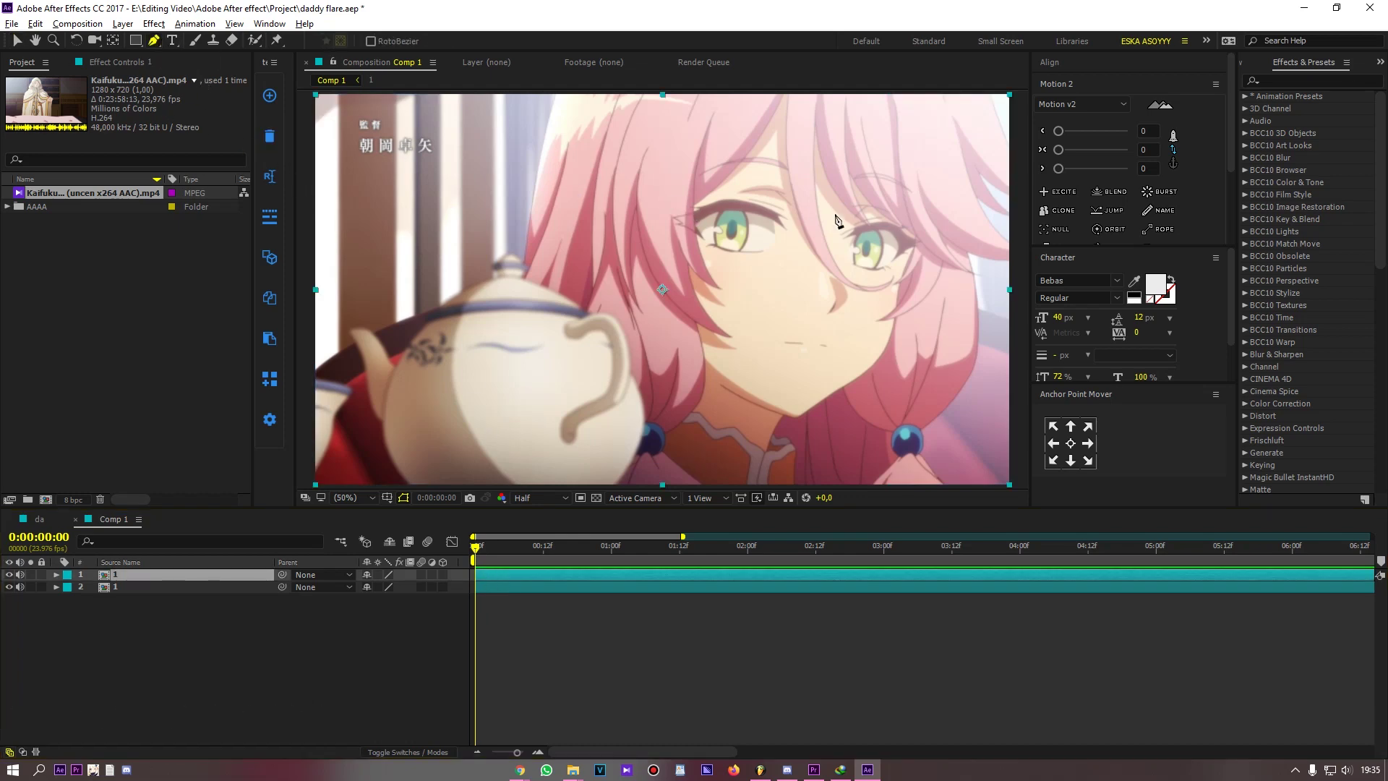
scroll(755, 238, "up", 3)
scroll(651, 266, "up", 1)
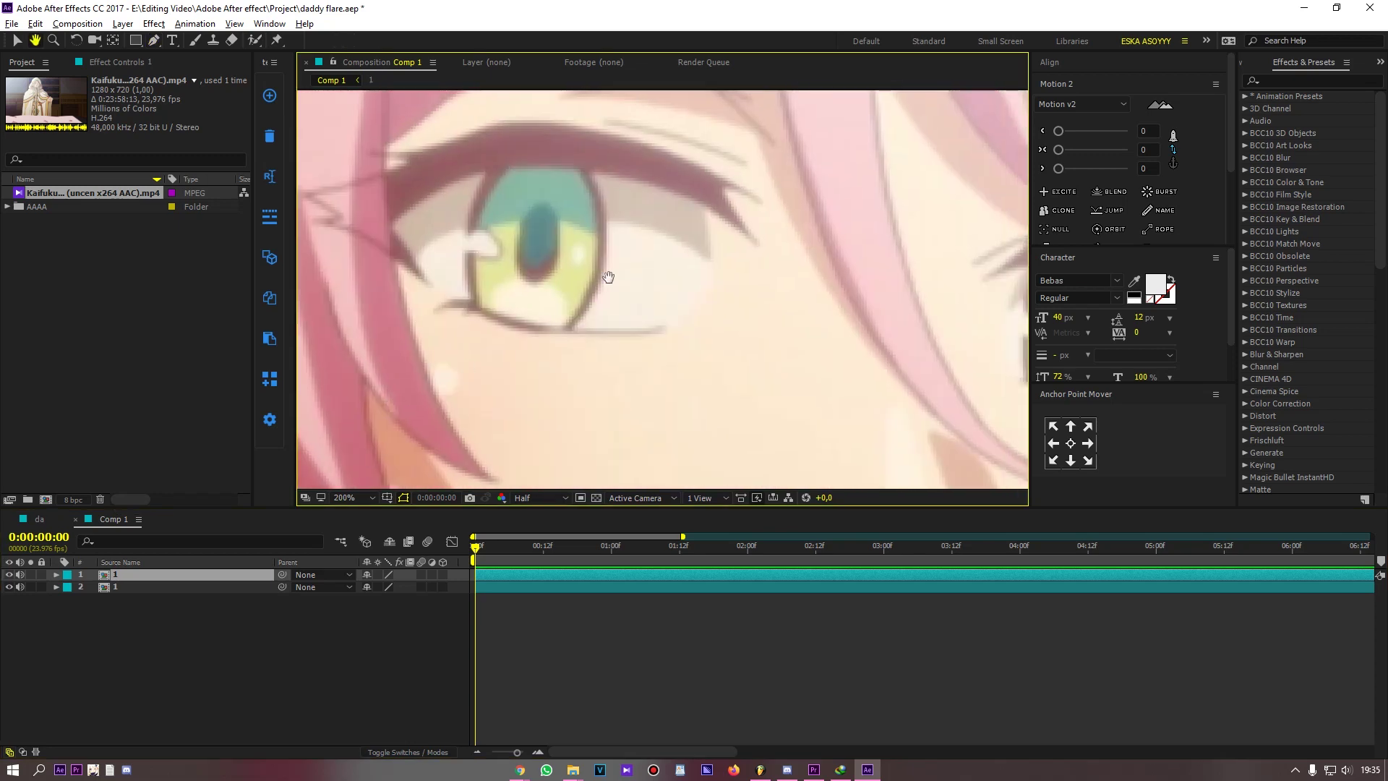
scroll(542, 279, "up", 2)
left_click(619, 276)
left_click_drag(644, 407, 593, 410)
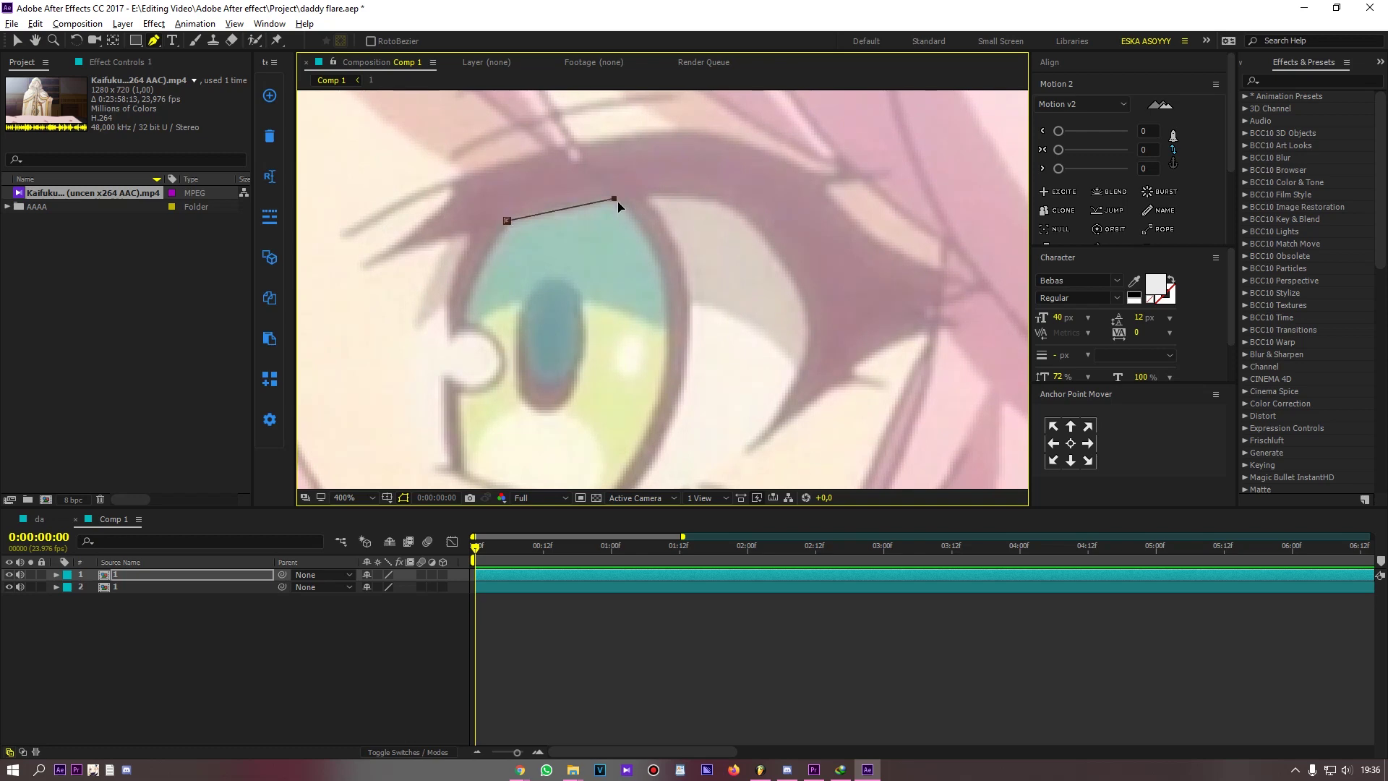
scroll(618, 207, "down", 1)
left_click_drag(614, 410, 560, 459)
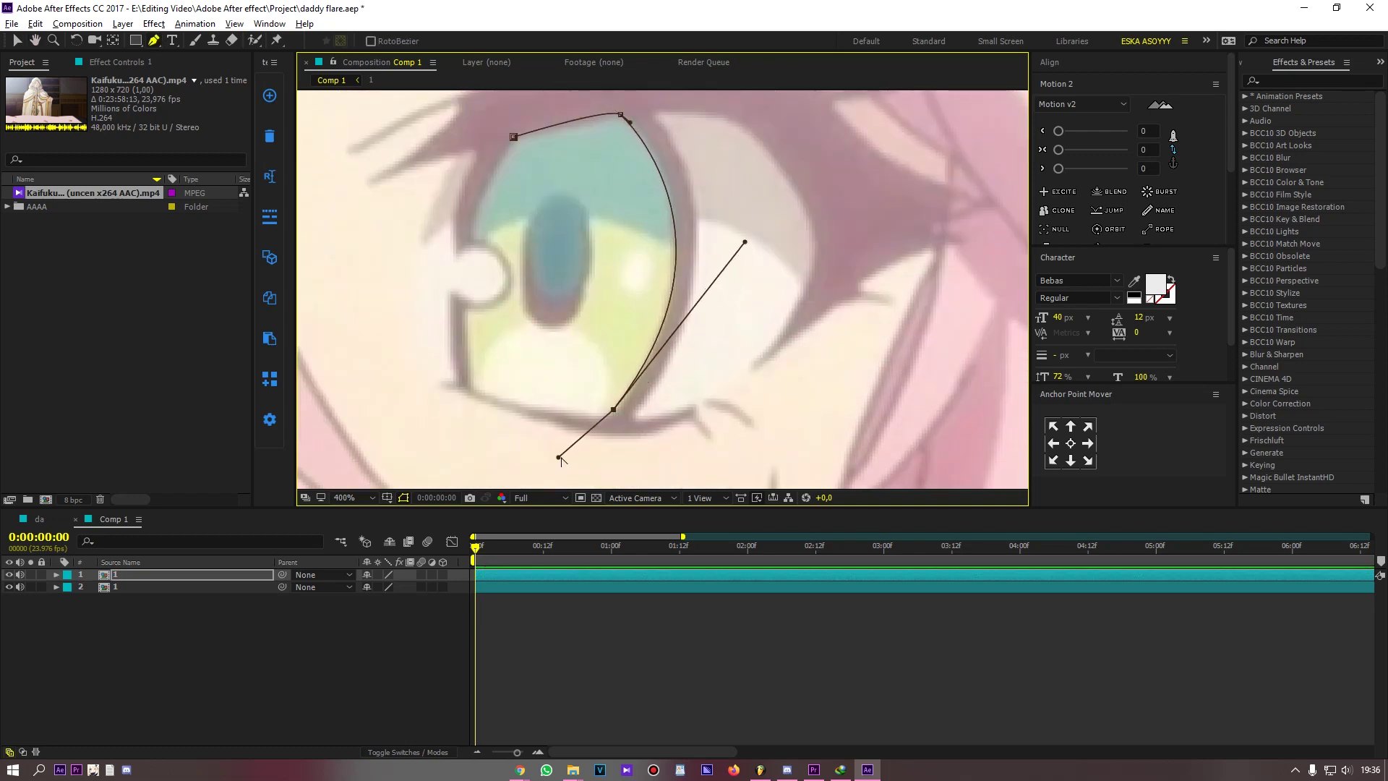
- Hide the lower precomp copy and set the viewer magnification to Fit
left_click(18, 588)
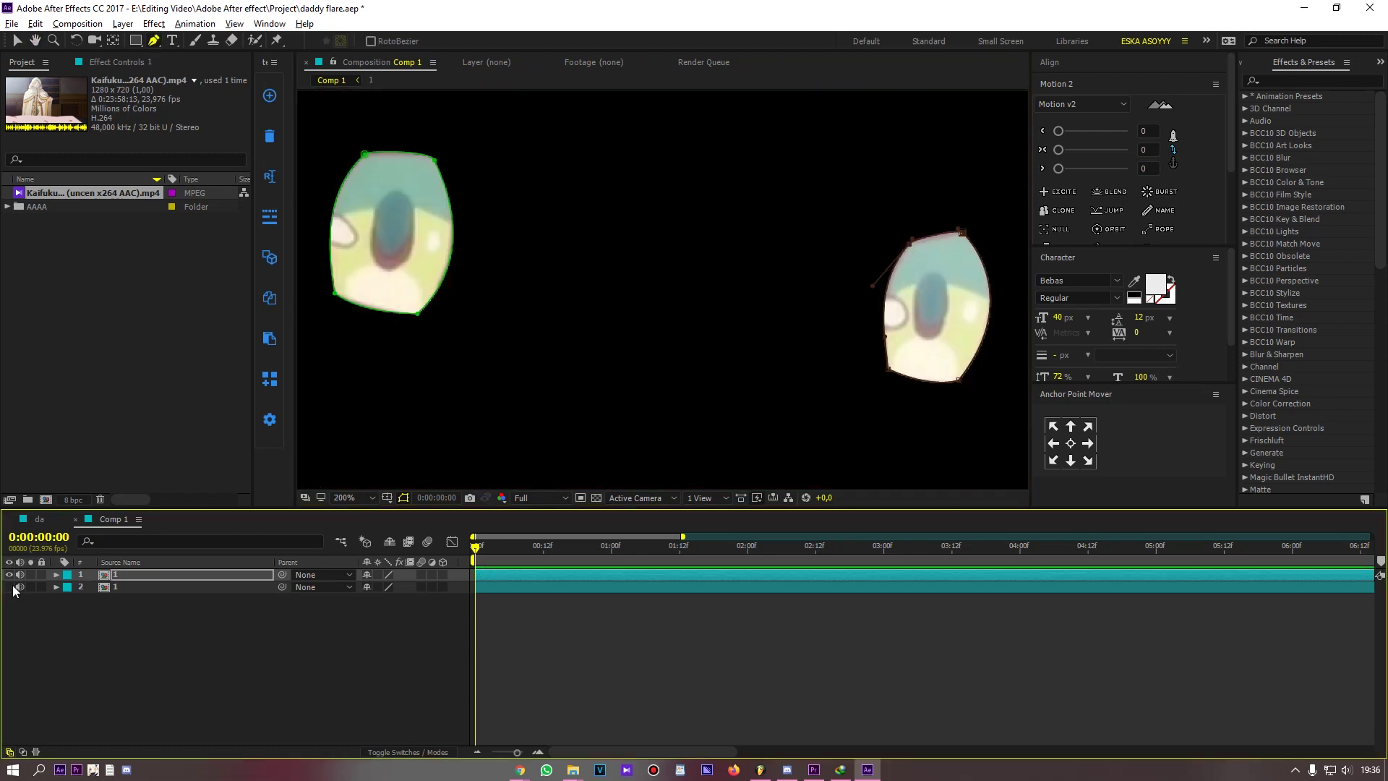
left_click(325, 478)
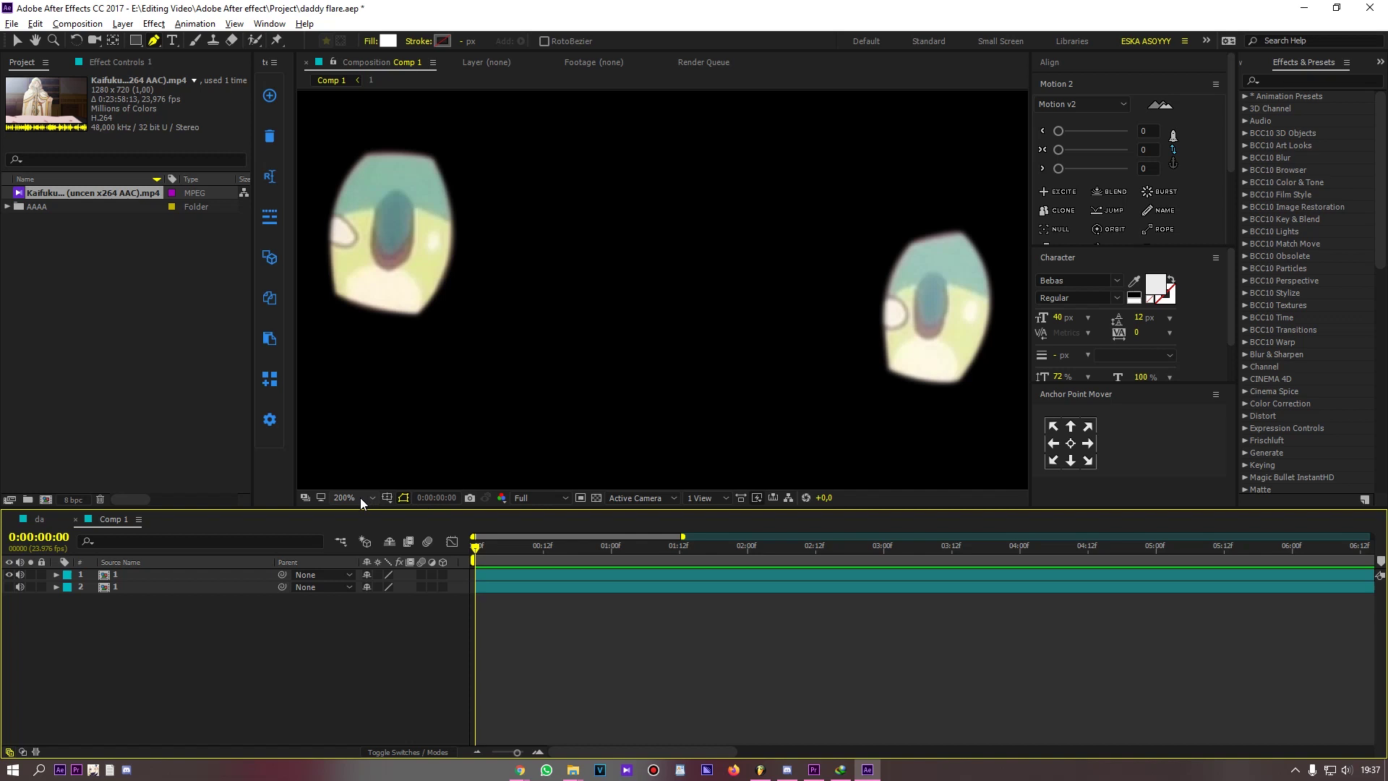
left_click(389, 256)
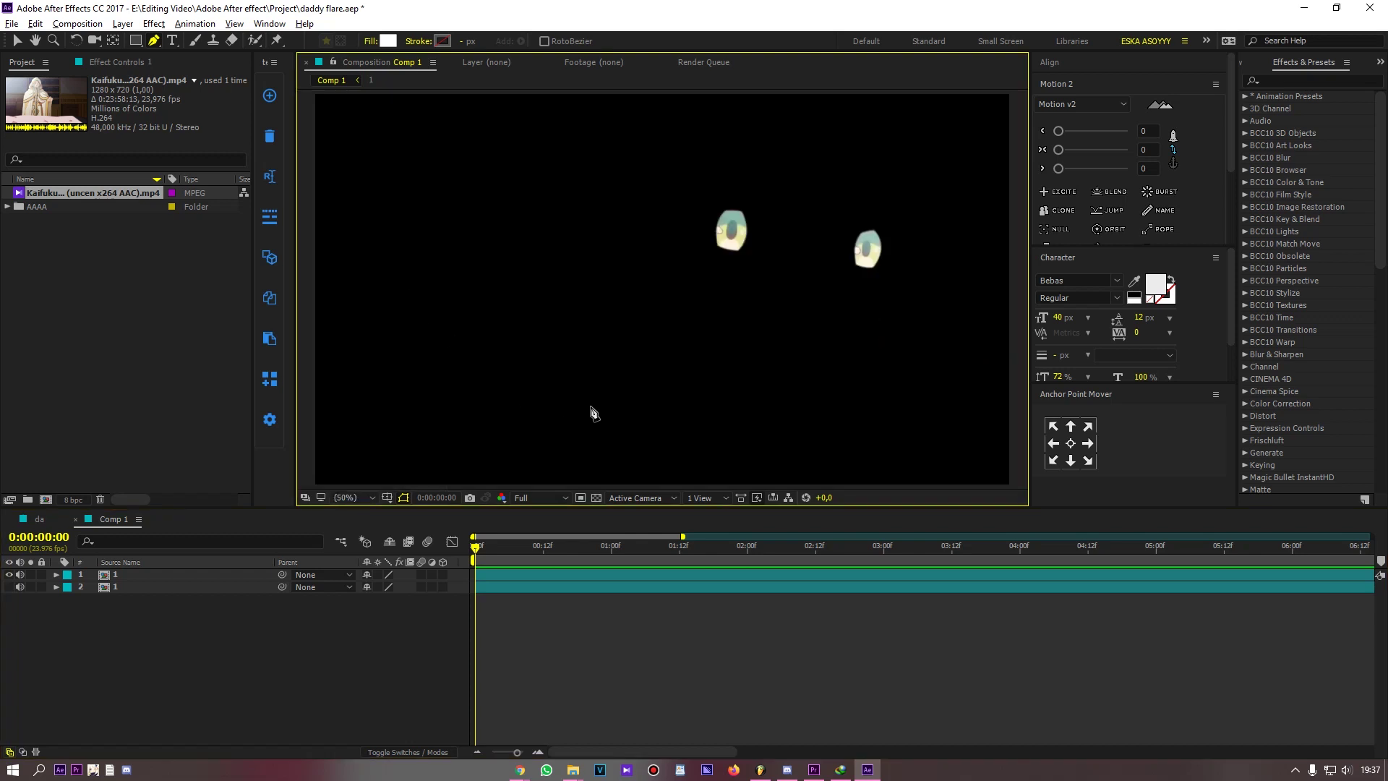
left_click(115, 575)
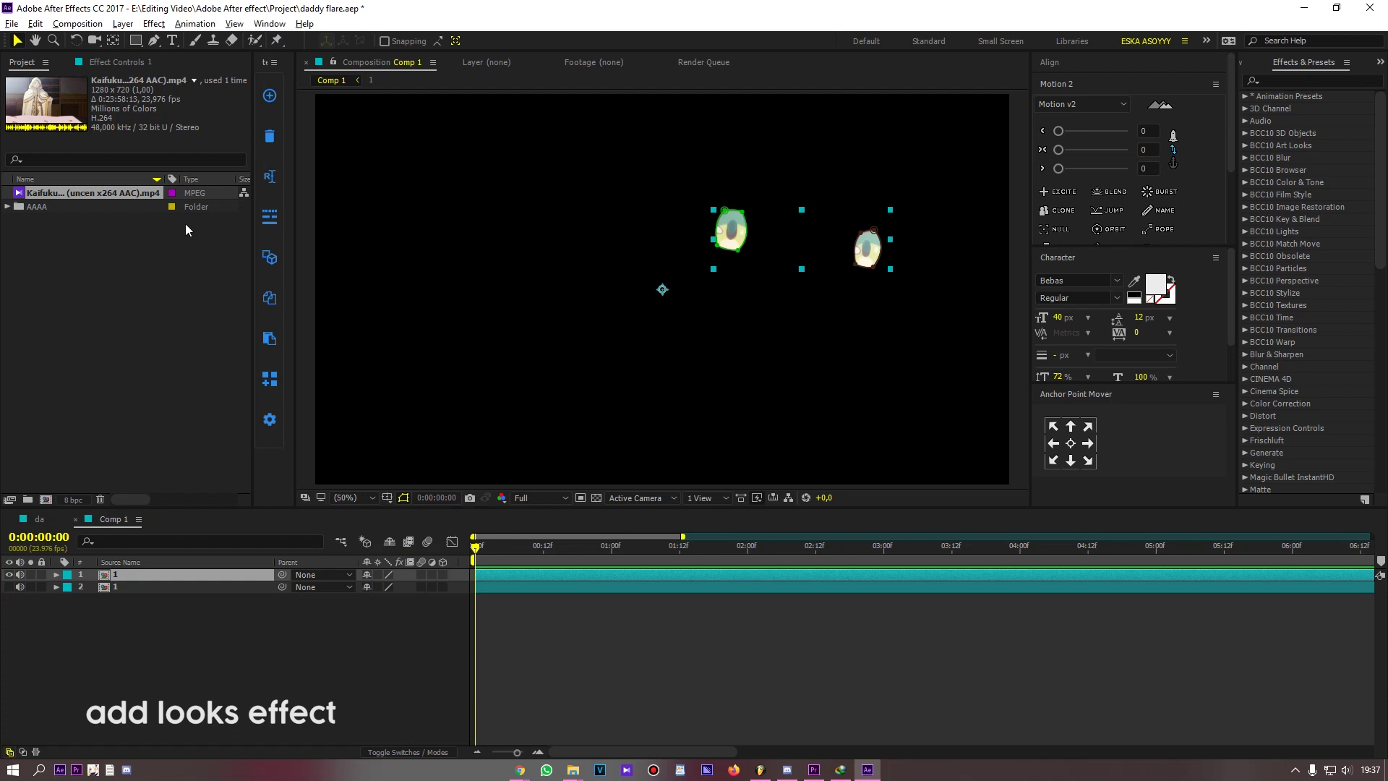
- Open the Magic Bullet Looks editor from the eyes layer's Effect Controls
left_click(128, 62)
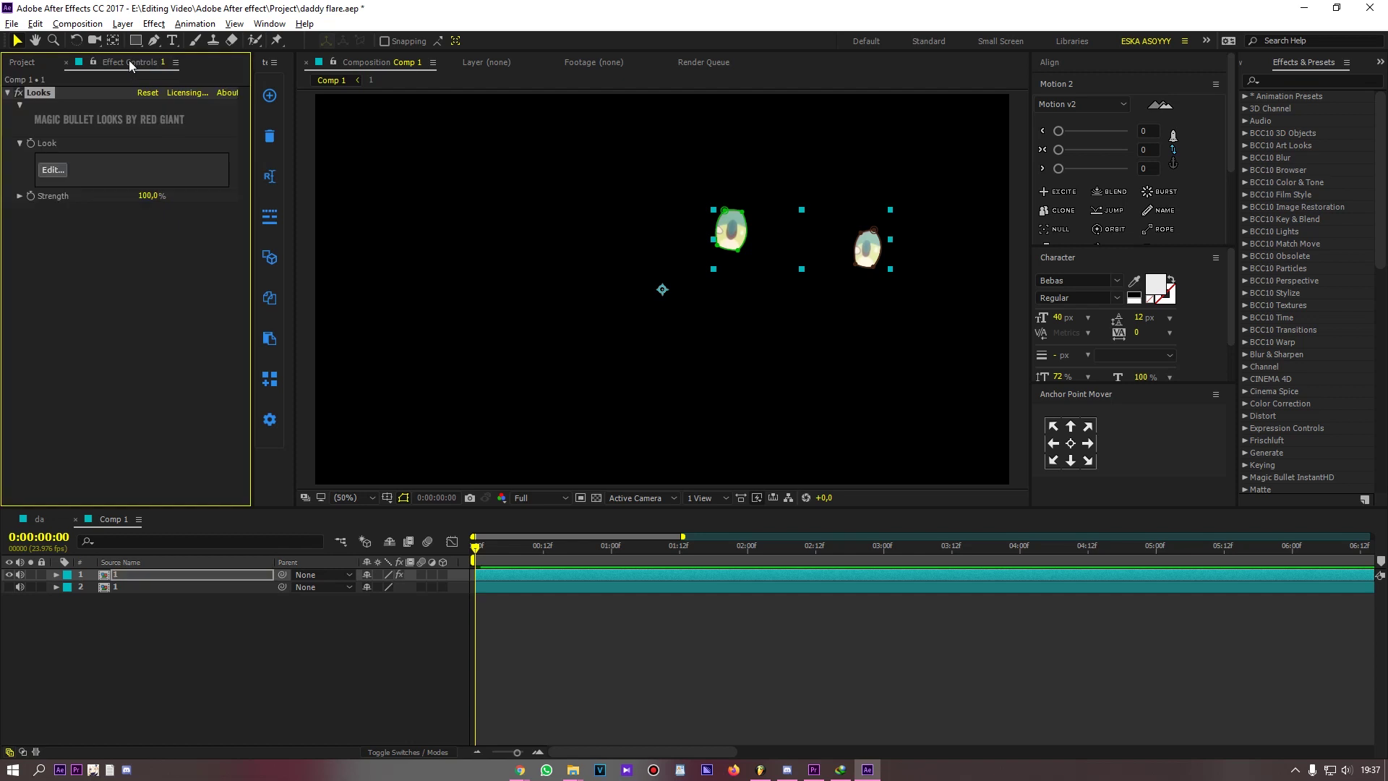
left_click(65, 167)
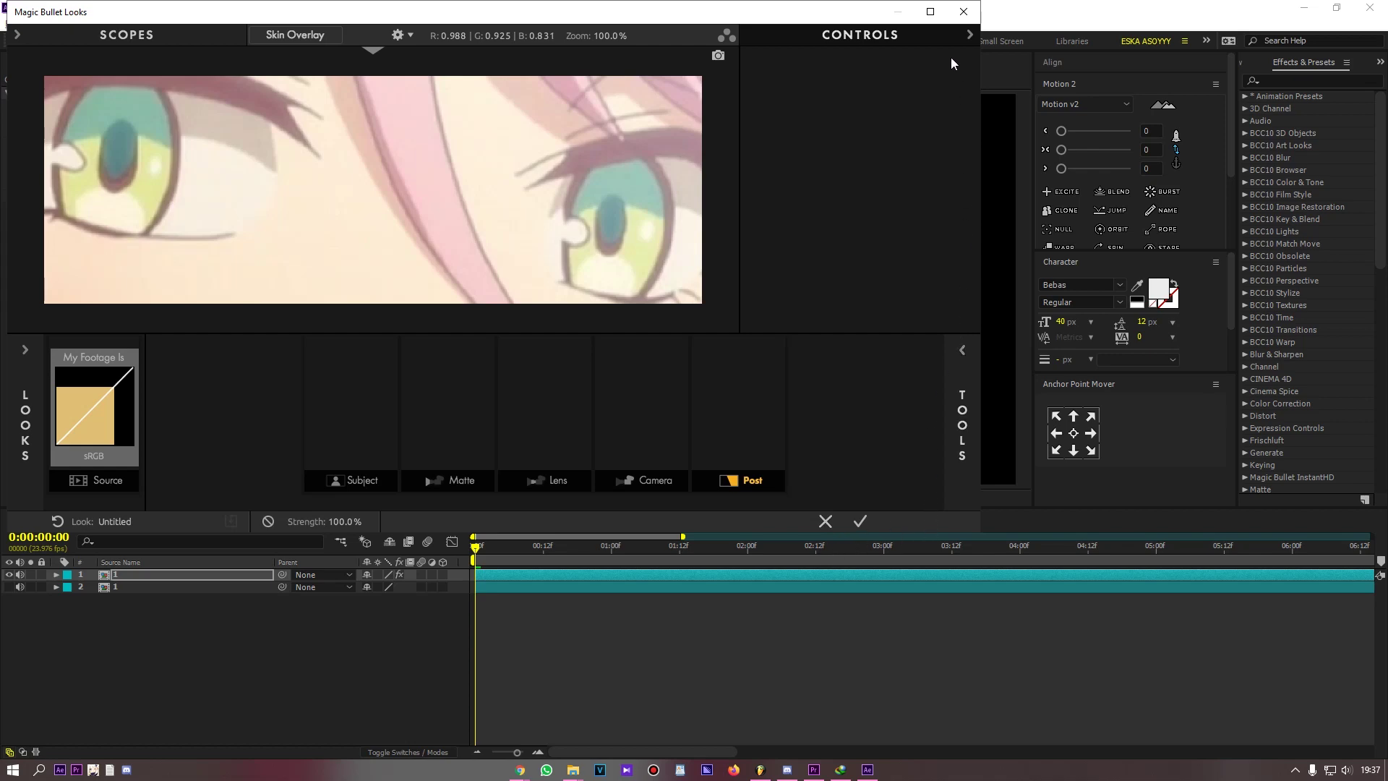
- Add an HSL Colors tool and shift the yellow, green and cyan tones to vivid green
left_click(930, 11)
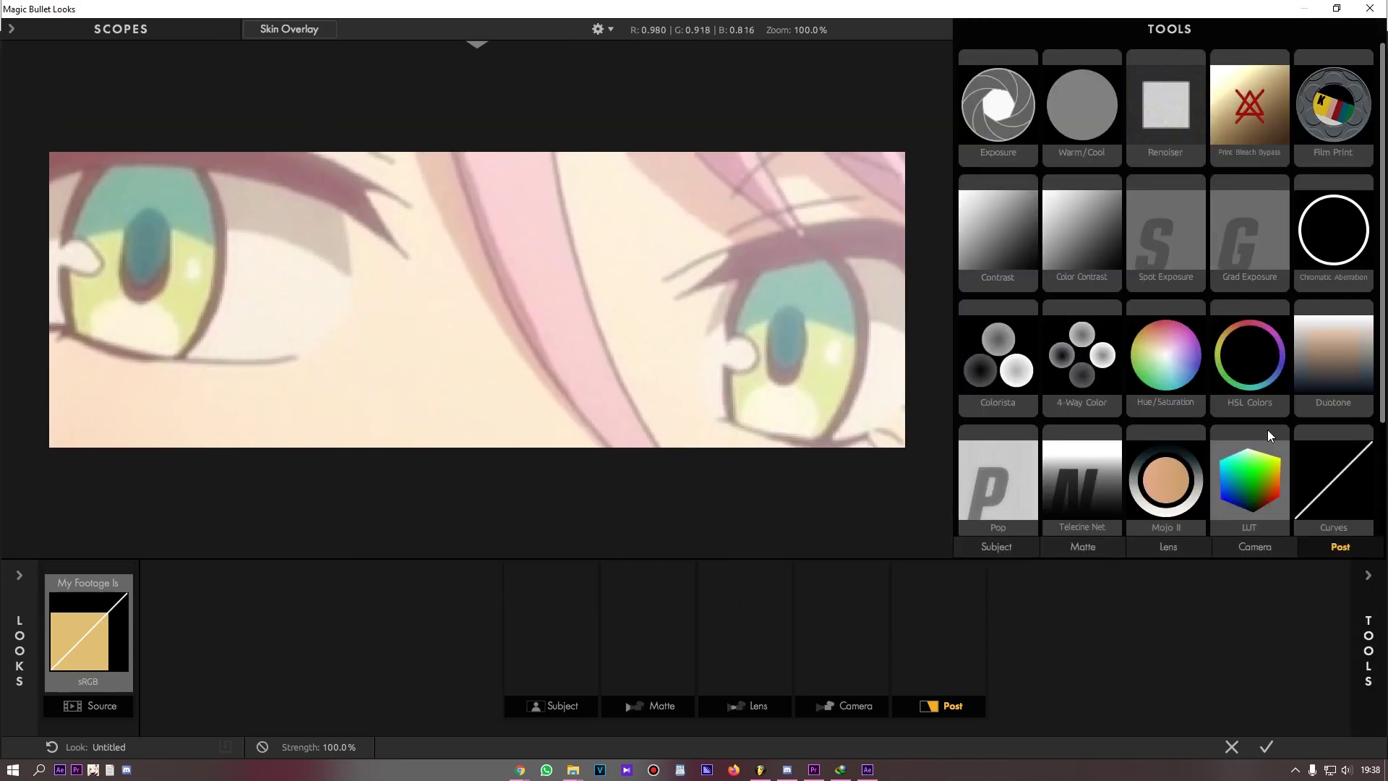
left_click_drag(1236, 401, 939, 618)
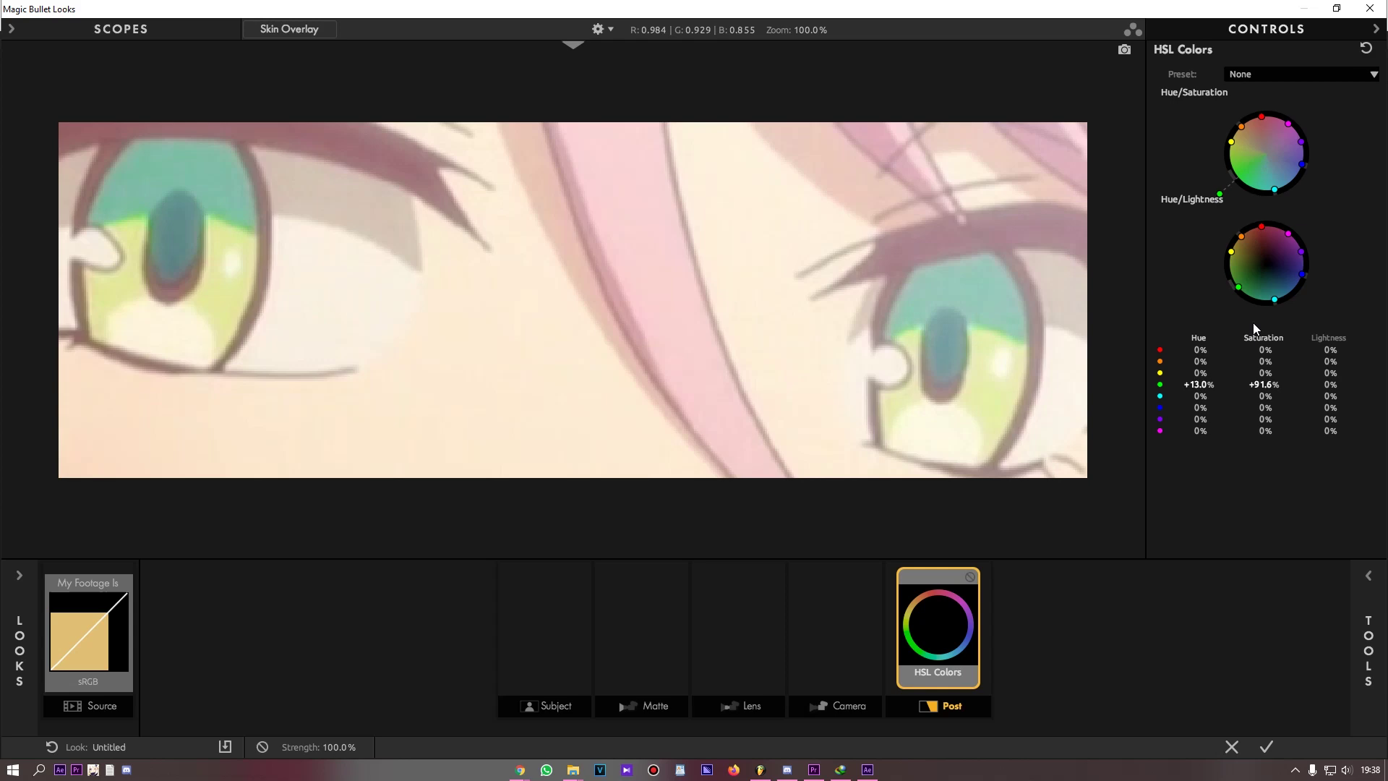
left_click_drag(1240, 287, 1226, 303)
left_click_drag(1231, 141, 1229, 175)
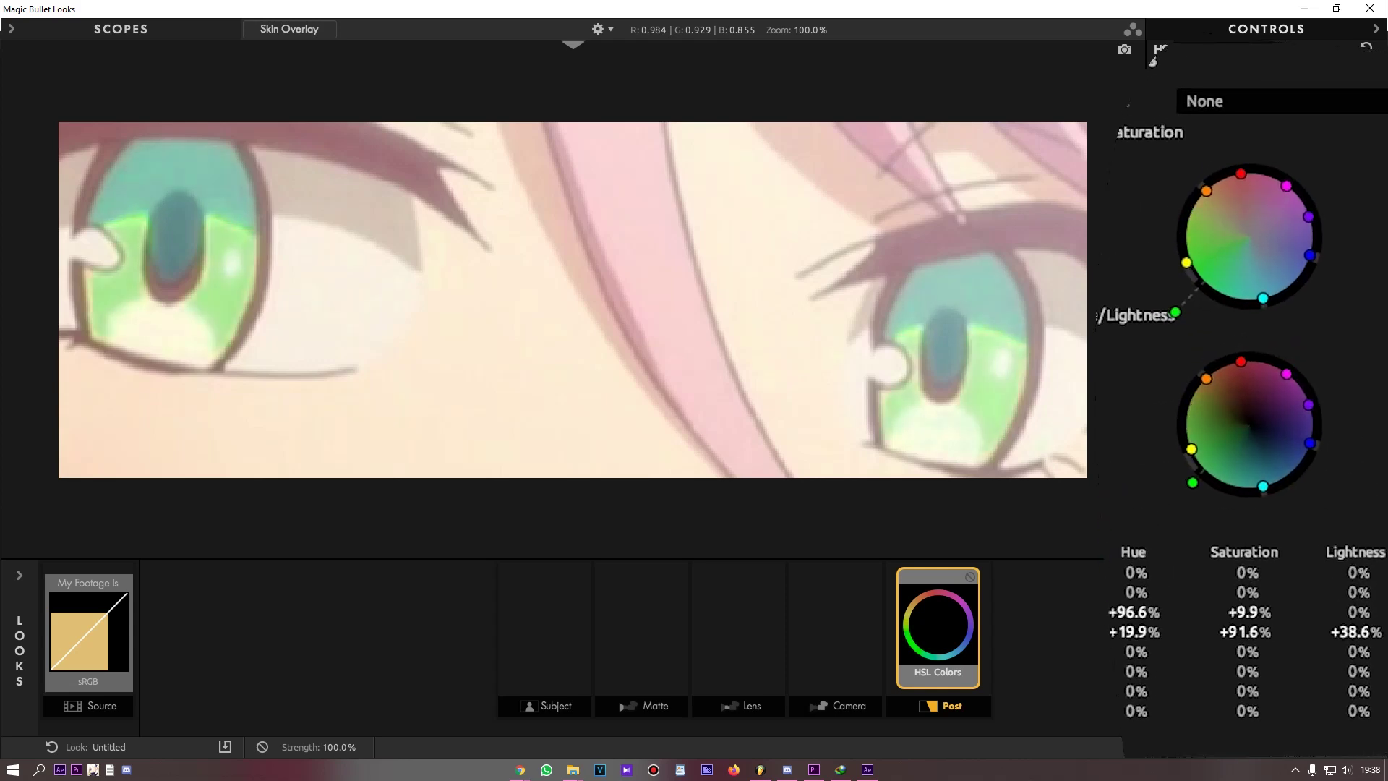
left_click_drag(1185, 263, 1173, 256)
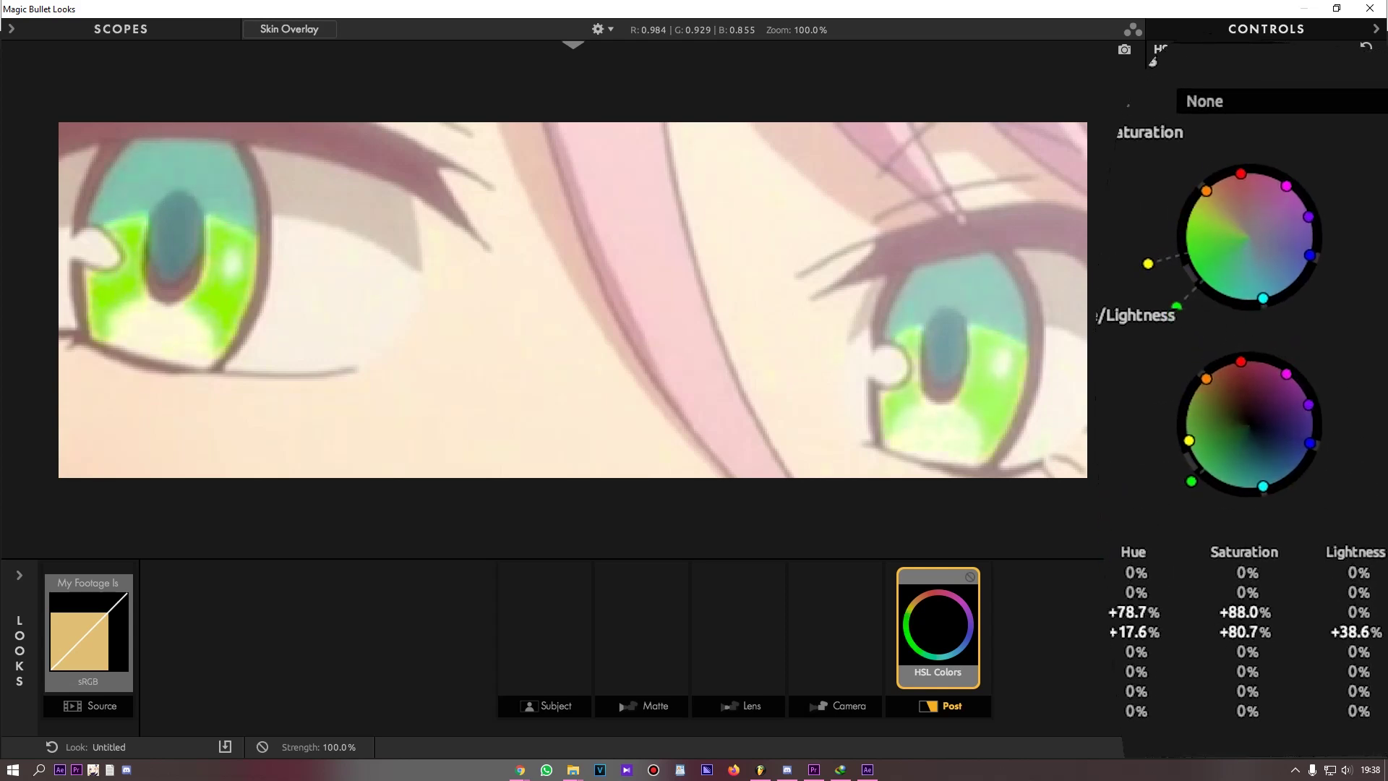
mouse_move(1190, 441)
left_mouse_down()
mouse_move(1141, 446)
mouse_move(1159, 482)
left_mouse_up()
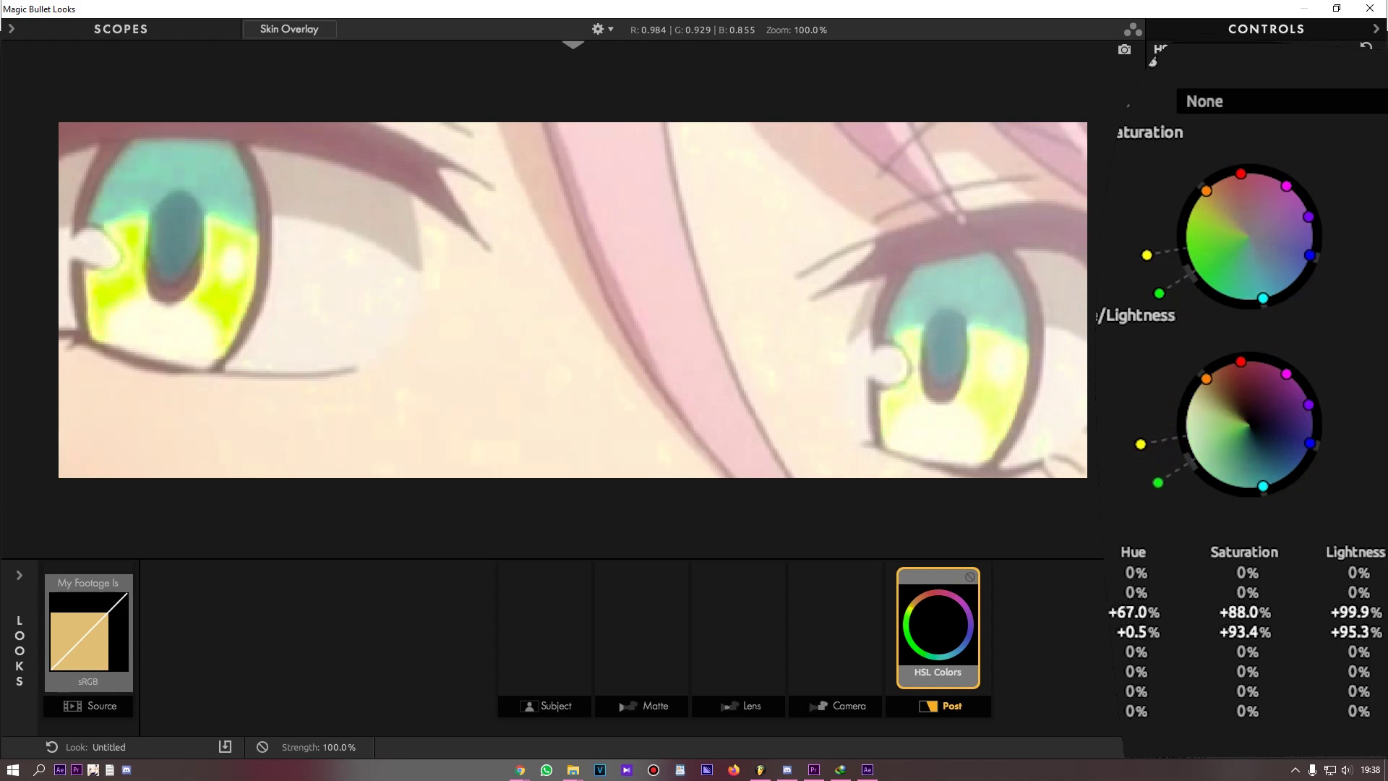
mouse_move(1262, 486)
left_mouse_down()
mouse_move(1201, 466)
mouse_move(1180, 484)
left_mouse_up()
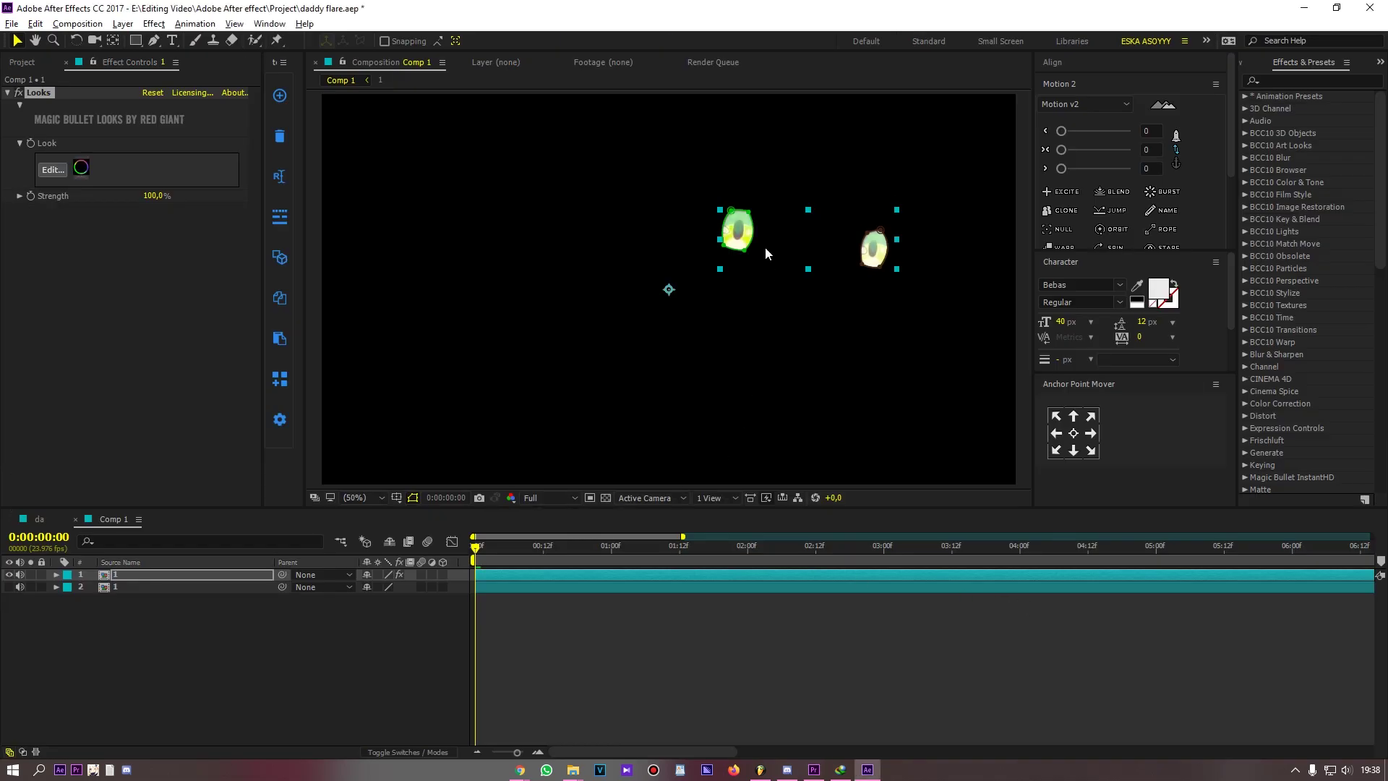
- Unhide the full clip copy and add an adjustment layer with a Black & White effect
left_click(165, 335)
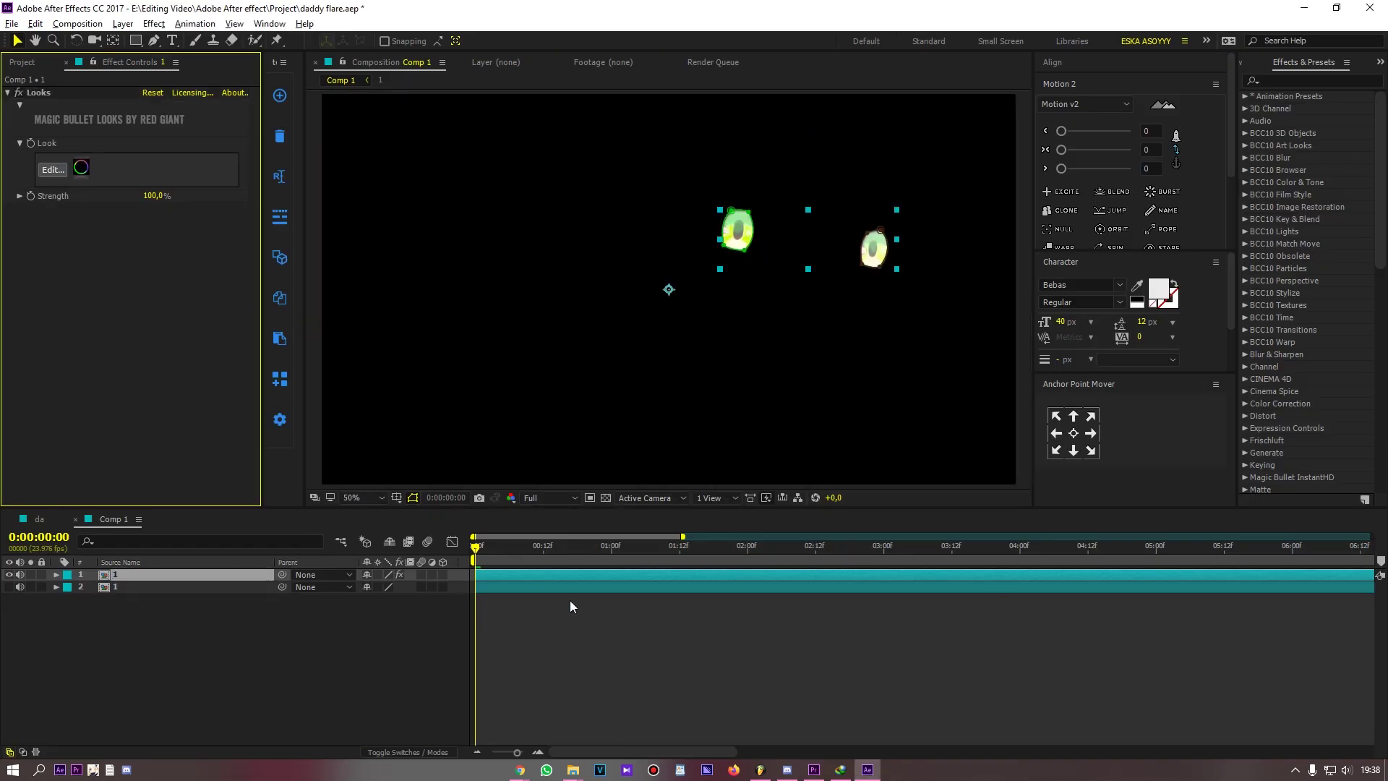
left_click(10, 588)
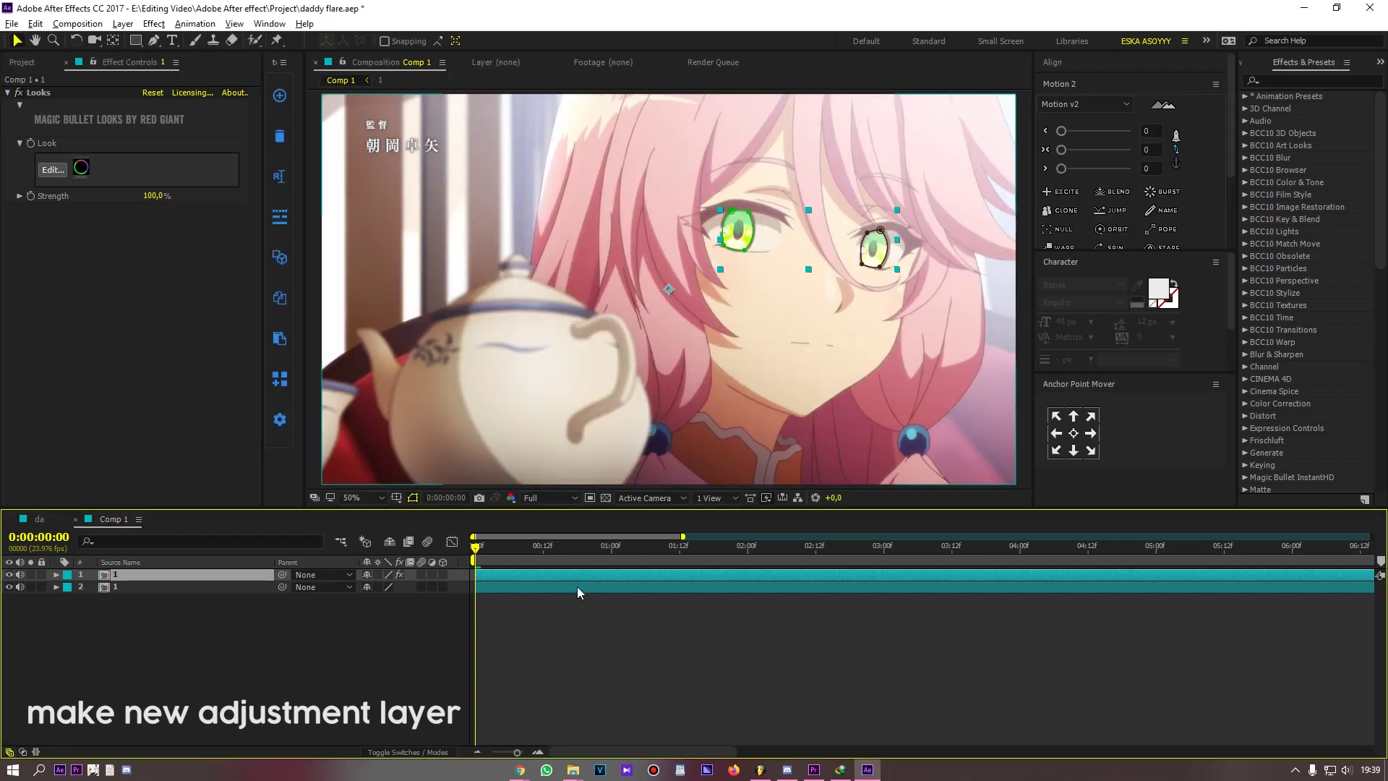
key("ctrl+alt+y")
key("ctrl+space")
type("black")
key("Return")
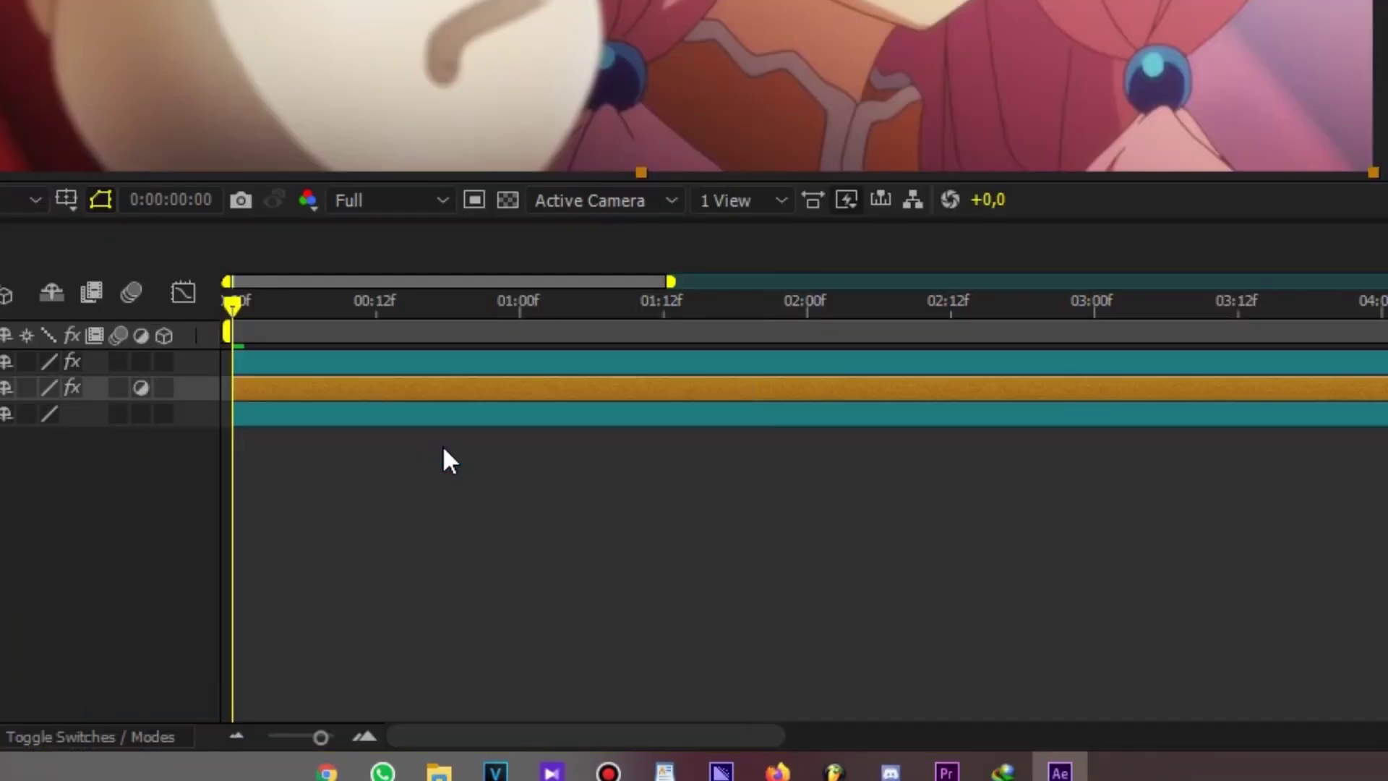
- Add Curves to the adjustment layer and pull the curve down to darken the shadows
key("ctrl+space")
type("cur")
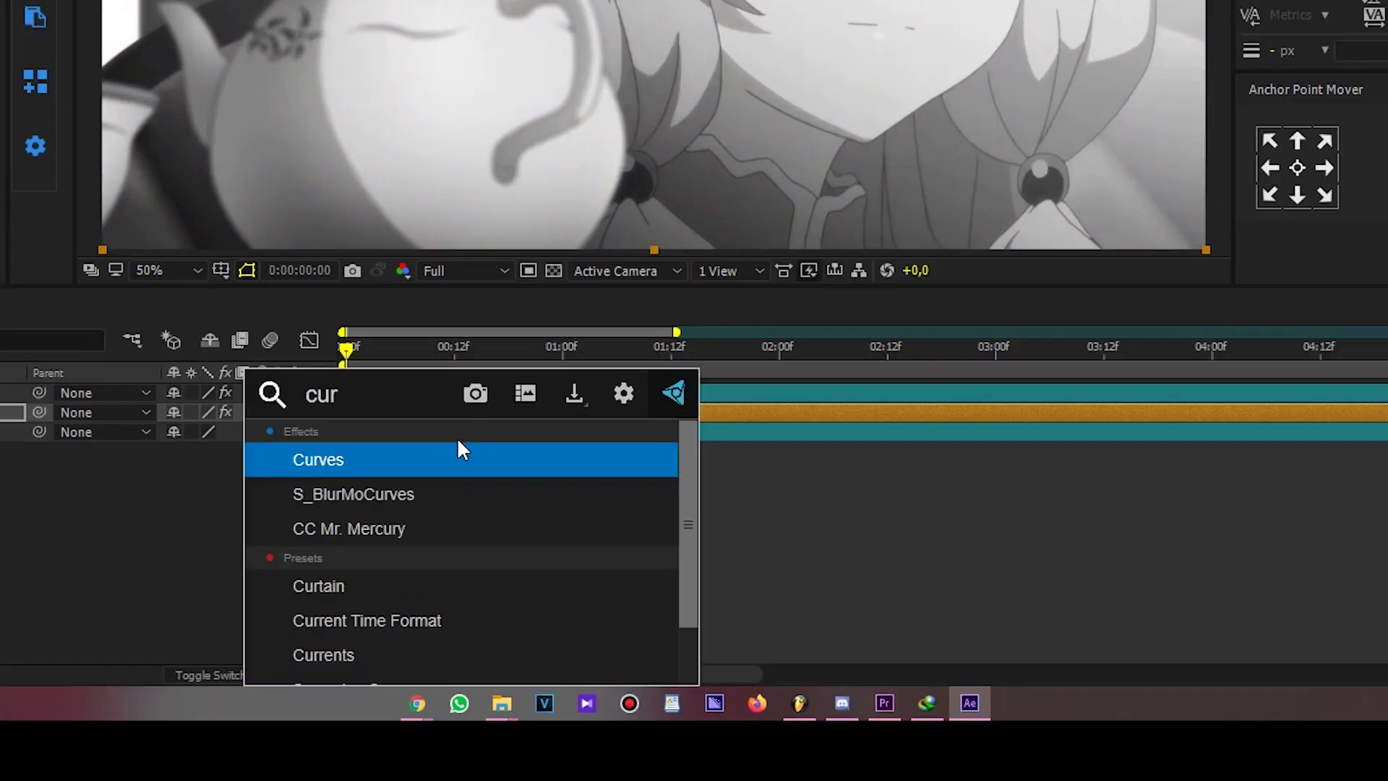
key("Return")
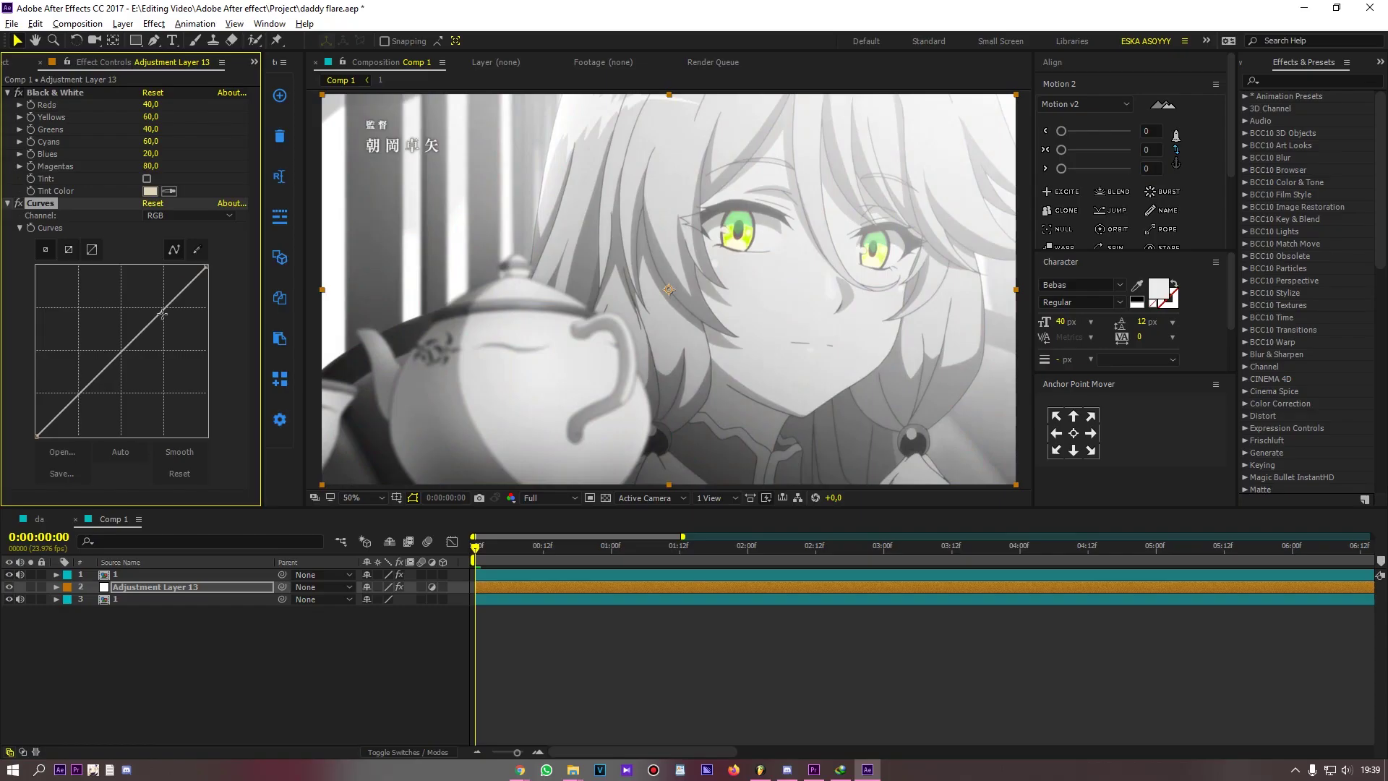
left_click_drag(168, 336, 166, 349)
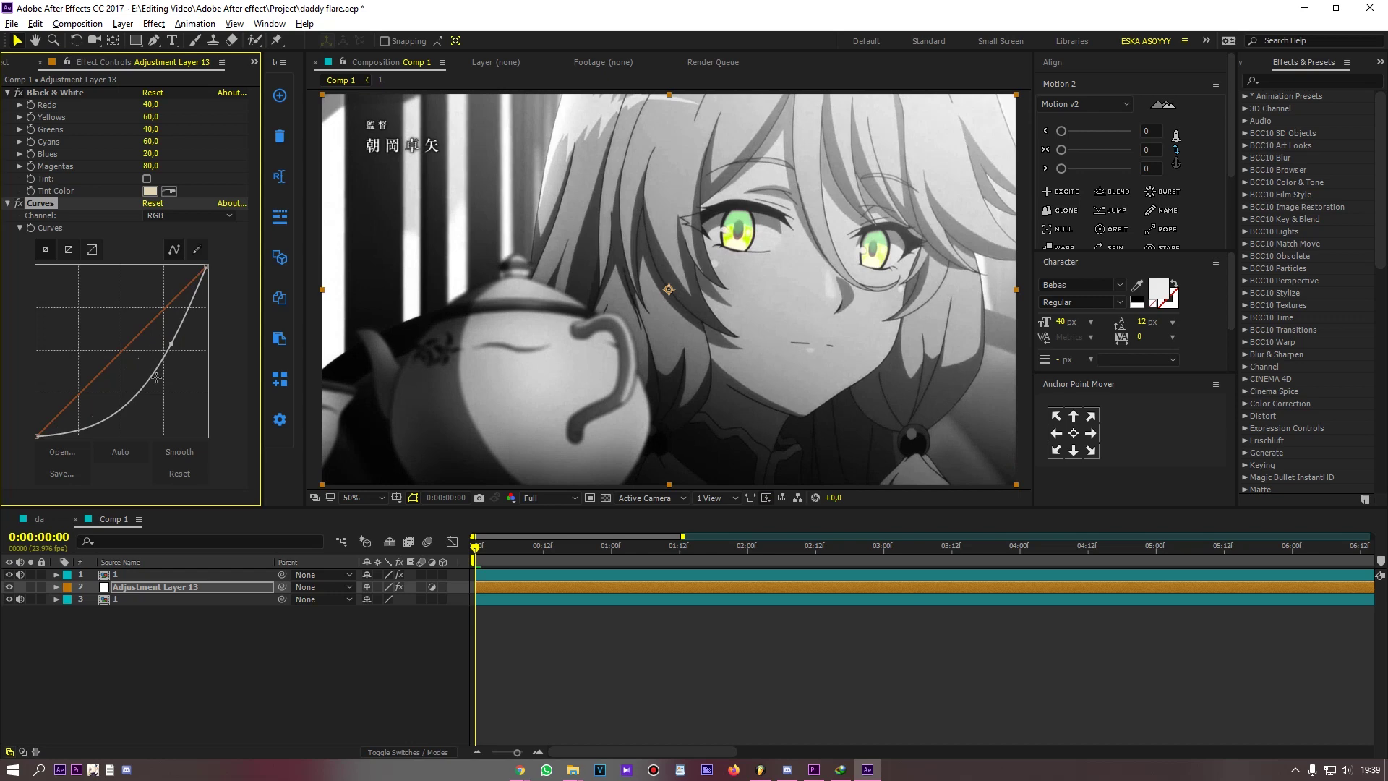
left_click_drag(85, 424, 100, 434)
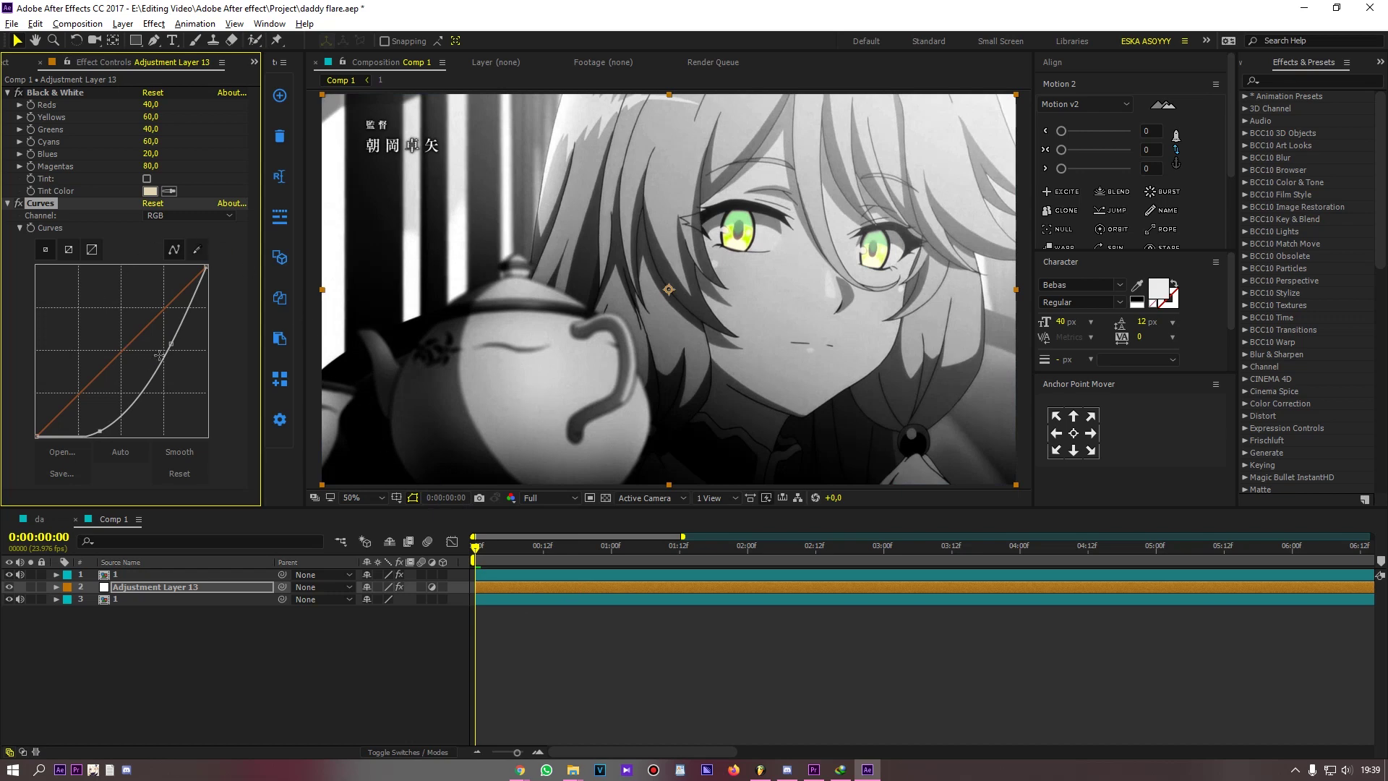
left_click_drag(172, 349, 171, 351)
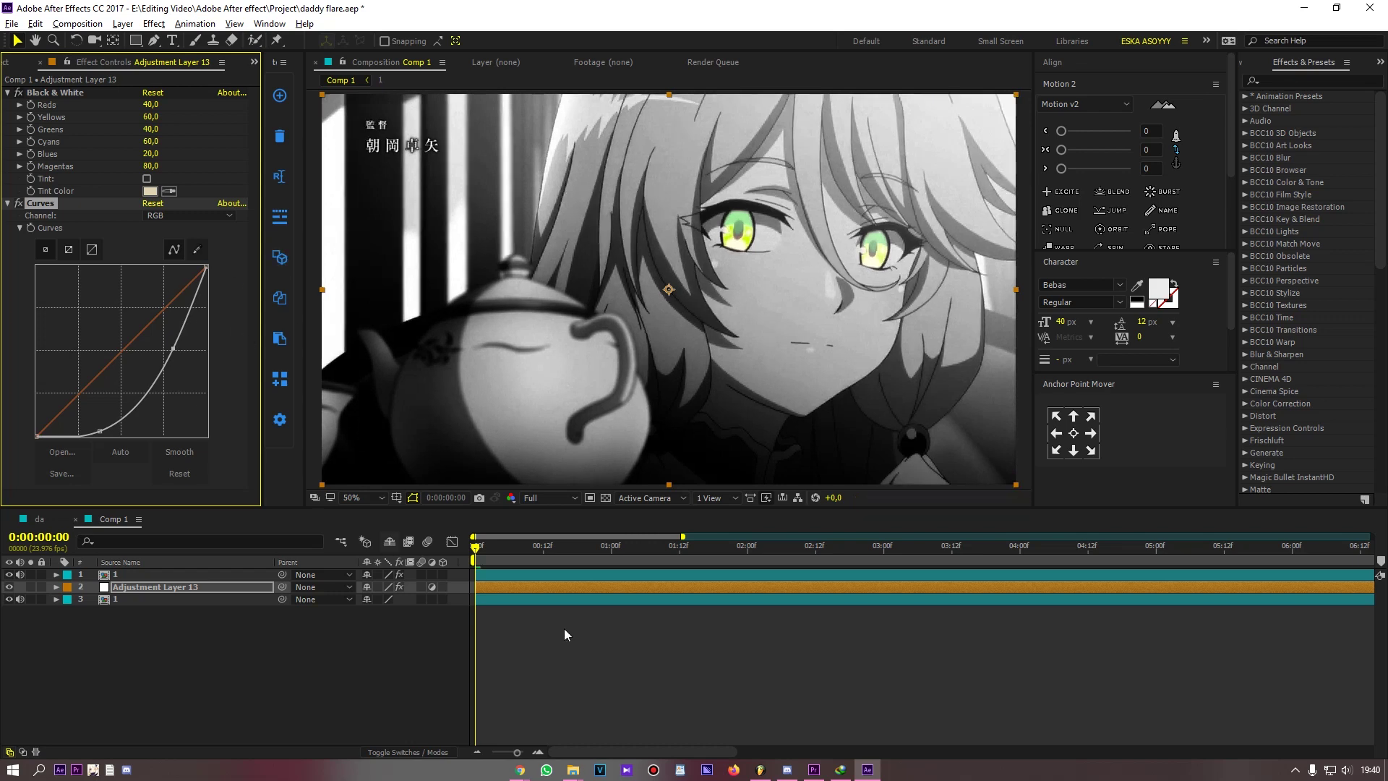
left_click(619, 575)
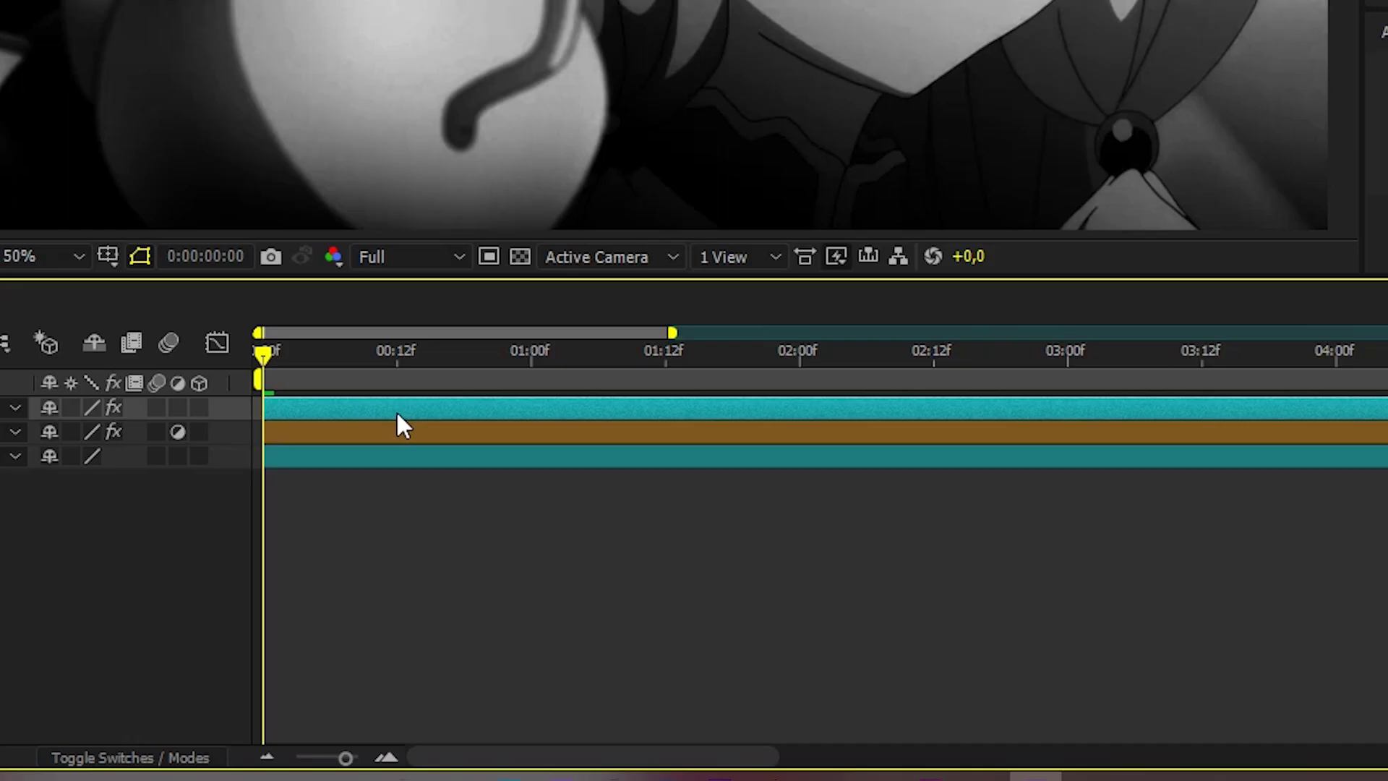
- Apply S_Flicker to the footage with Amplitude 0.47
key("ctrl+space")
type("flicker")
left_click(357, 635)
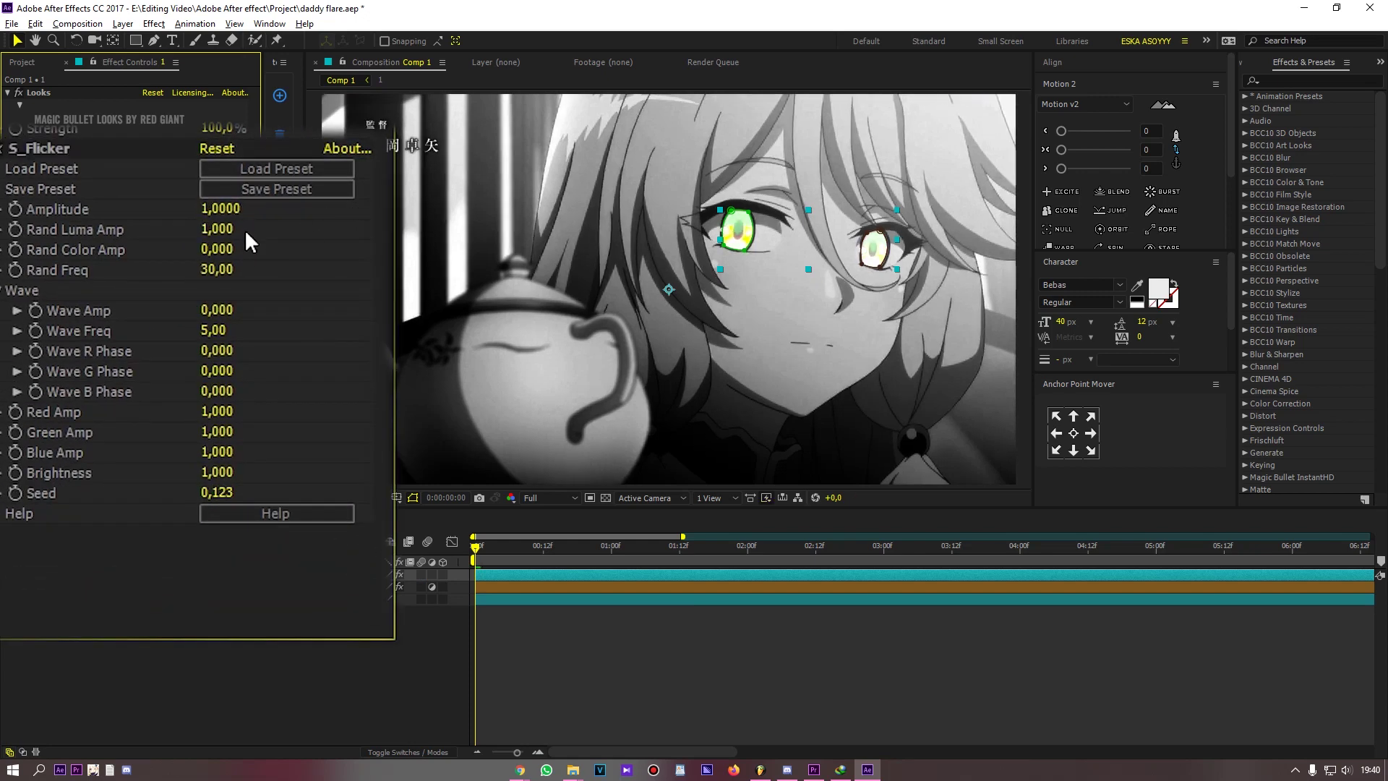
left_click(498, 623)
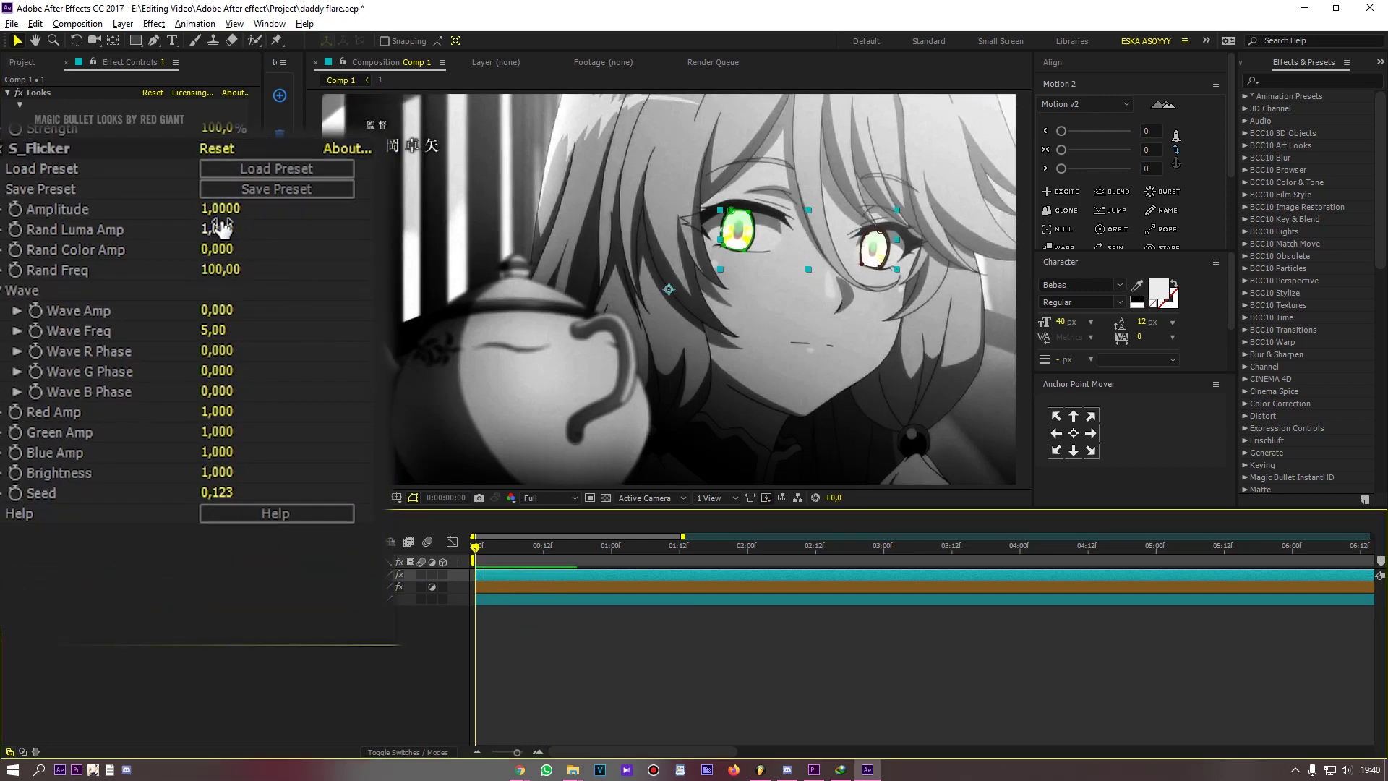
left_click_drag(220, 209, 32, 207)
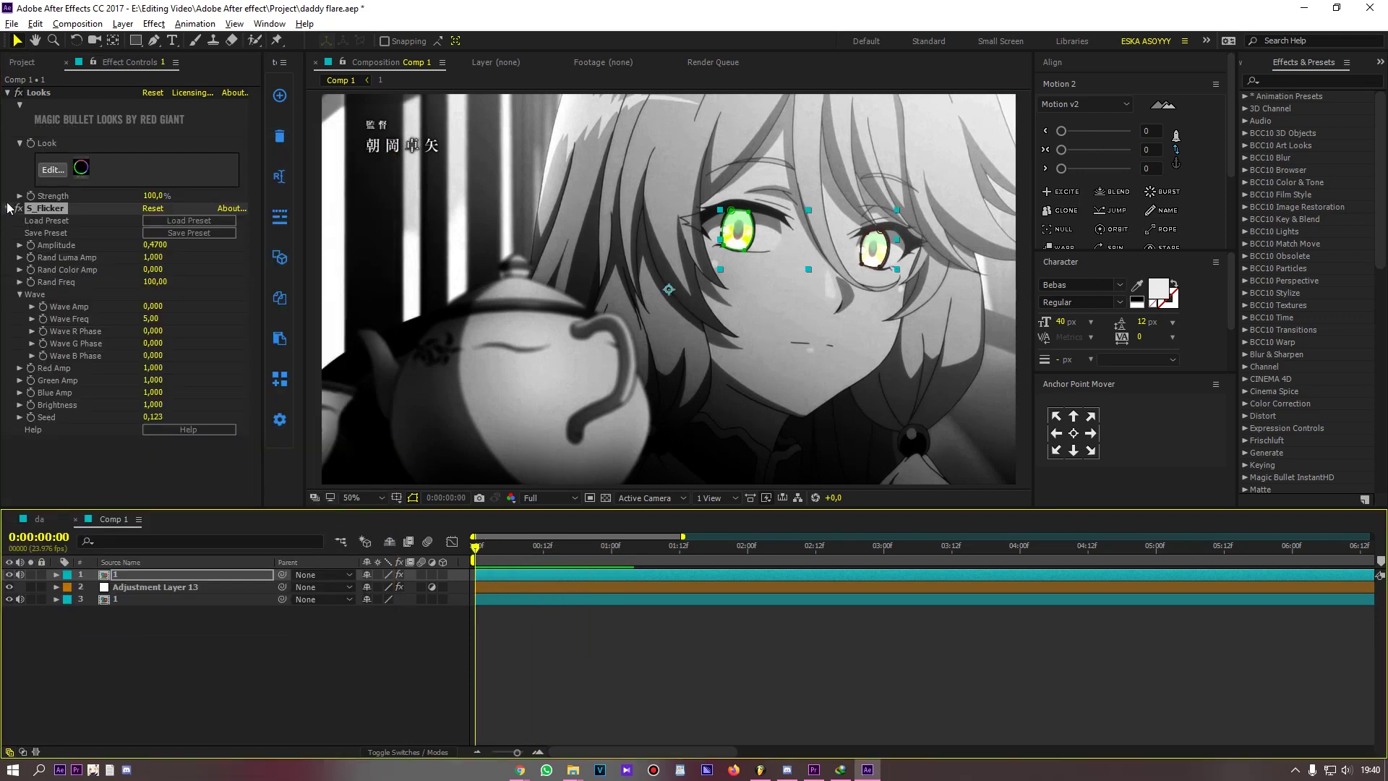
left_click(9, 207)
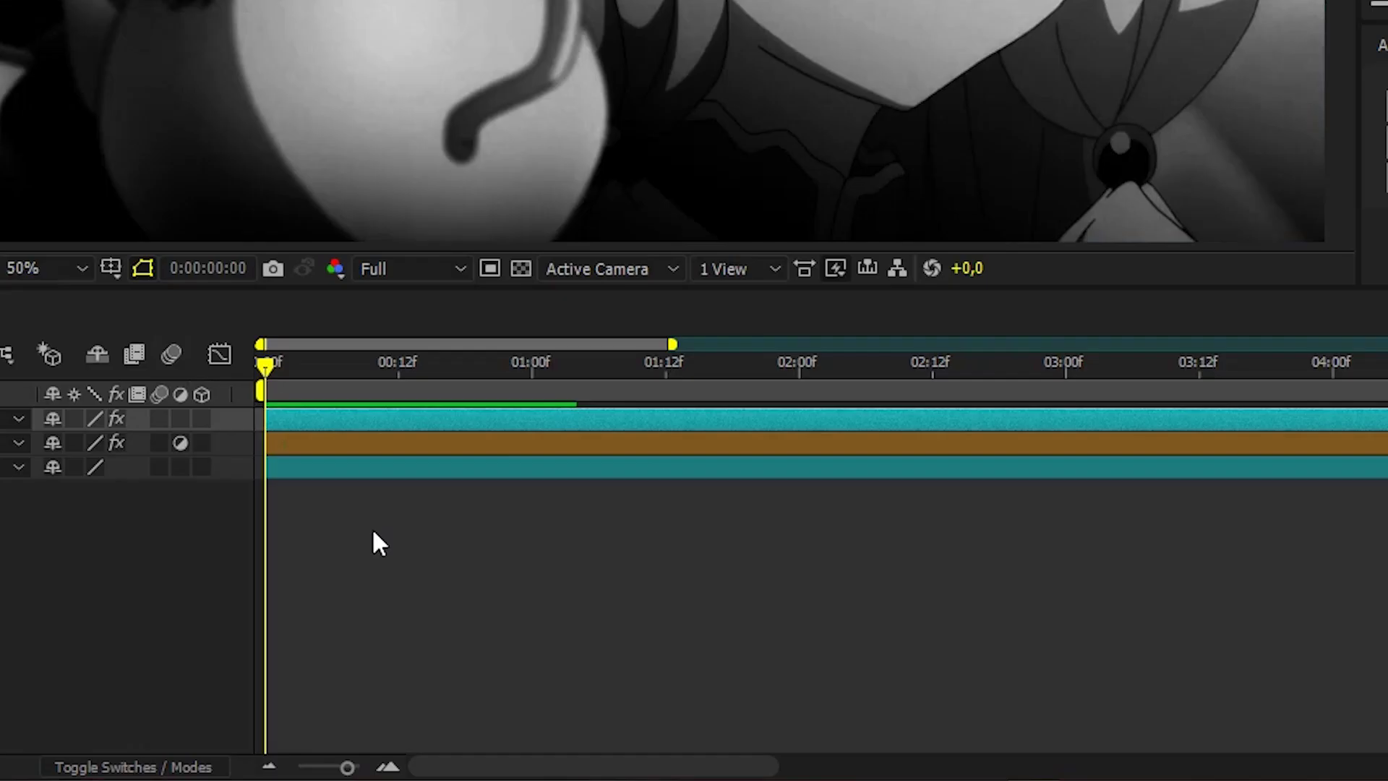
- Apply S_Rays, centred on the left eye, with Rays Length 0.770
key("ctrl+space")
type("rays")
scroll(321, 657, "down", 3)
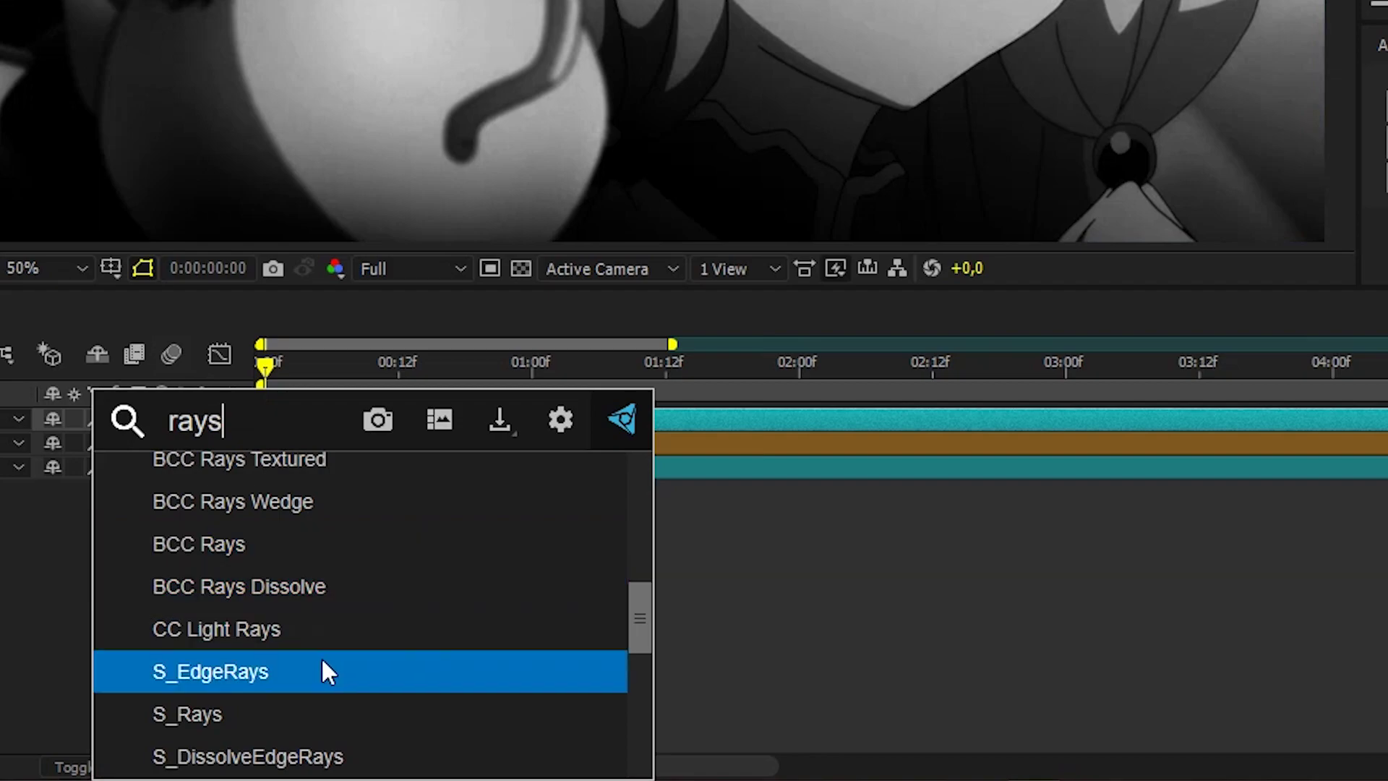
left_click(289, 705)
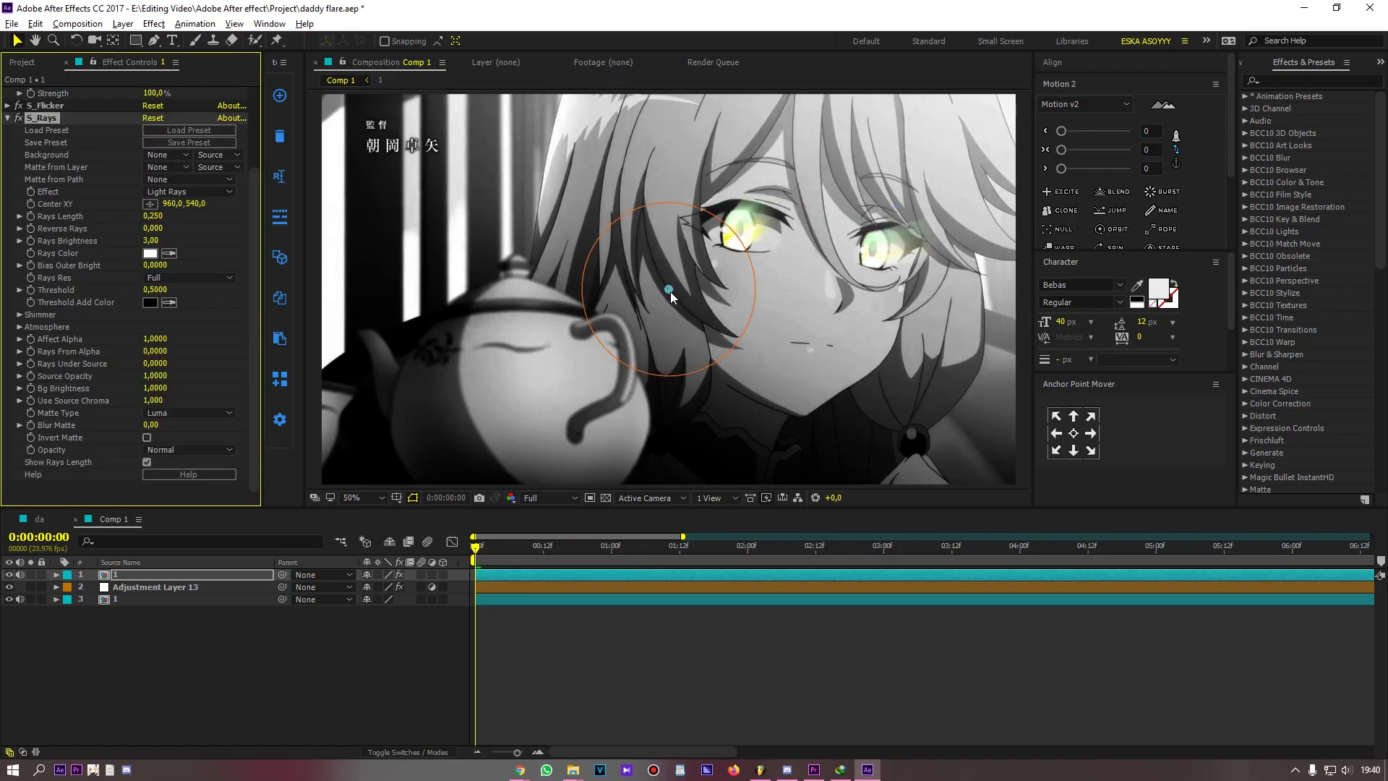
left_click_drag(672, 295, 708, 244)
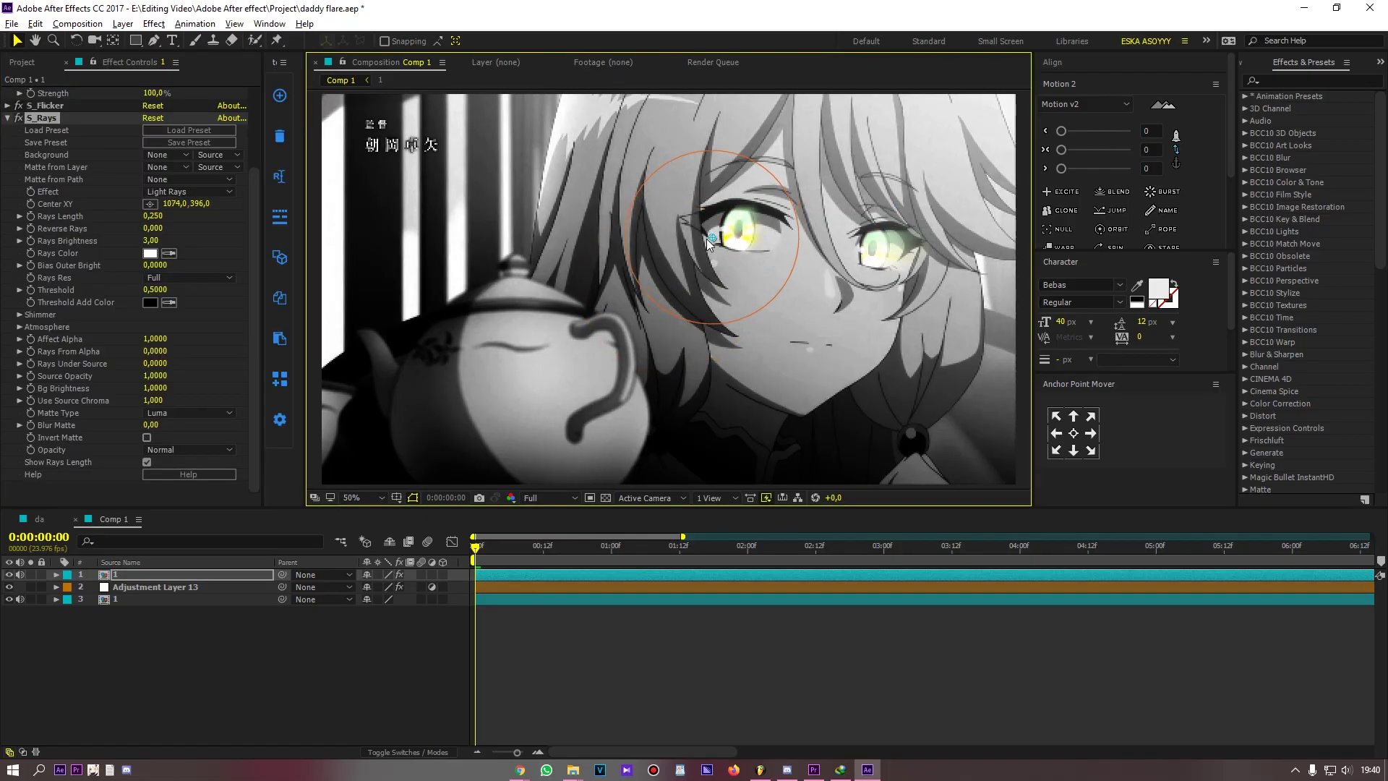
left_click_drag(152, 216, 207, 215)
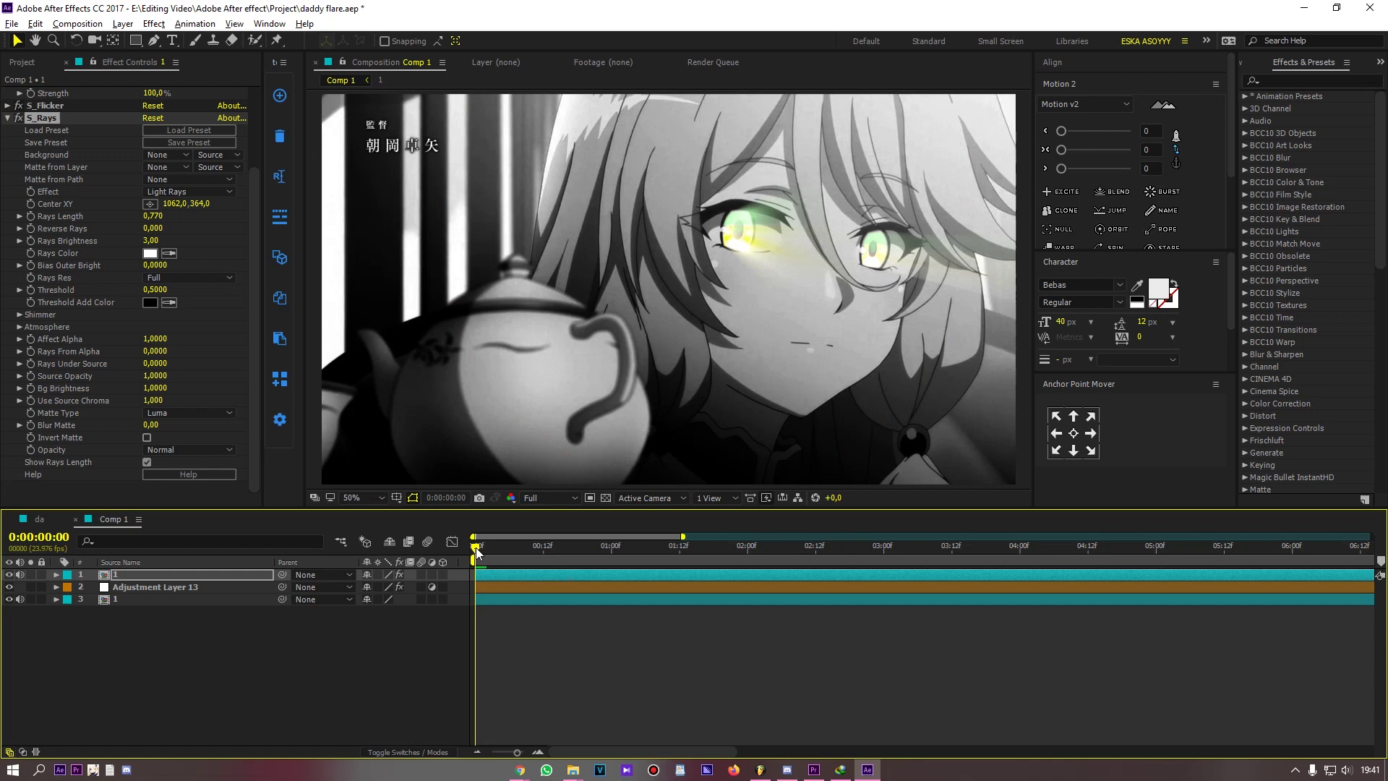
- Preview the rays and flicker at Half resolution
left_click(532, 497)
left_click(552, 552)
key("space")
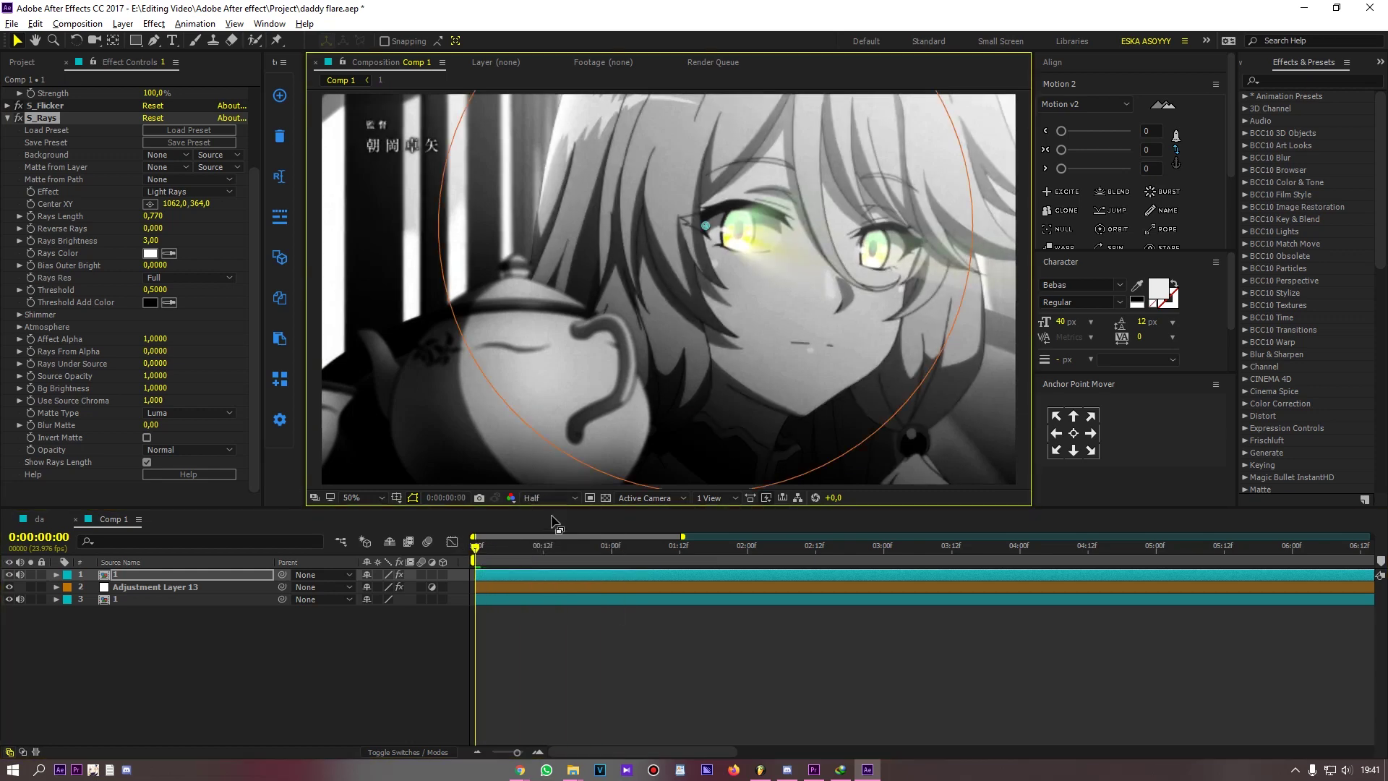
left_click(165, 235)
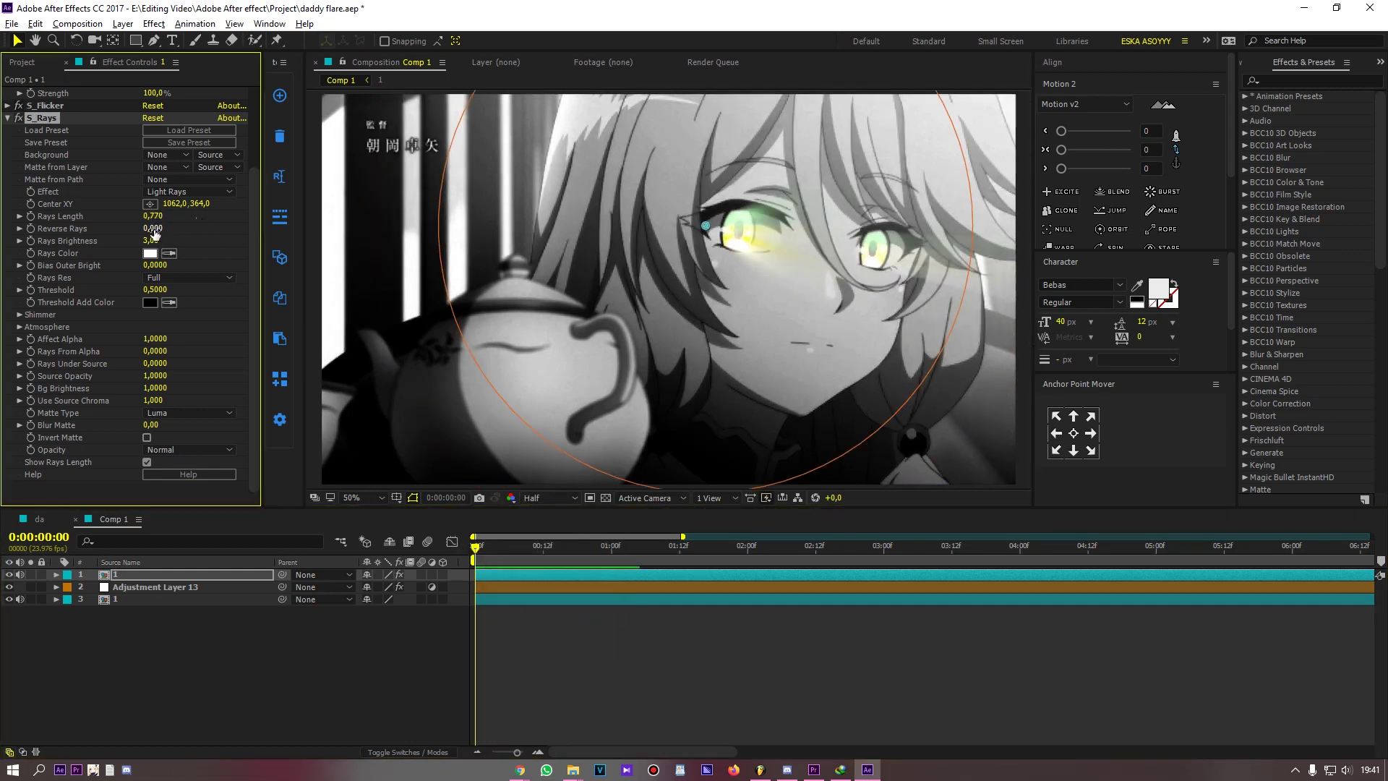
left_click(510, 575)
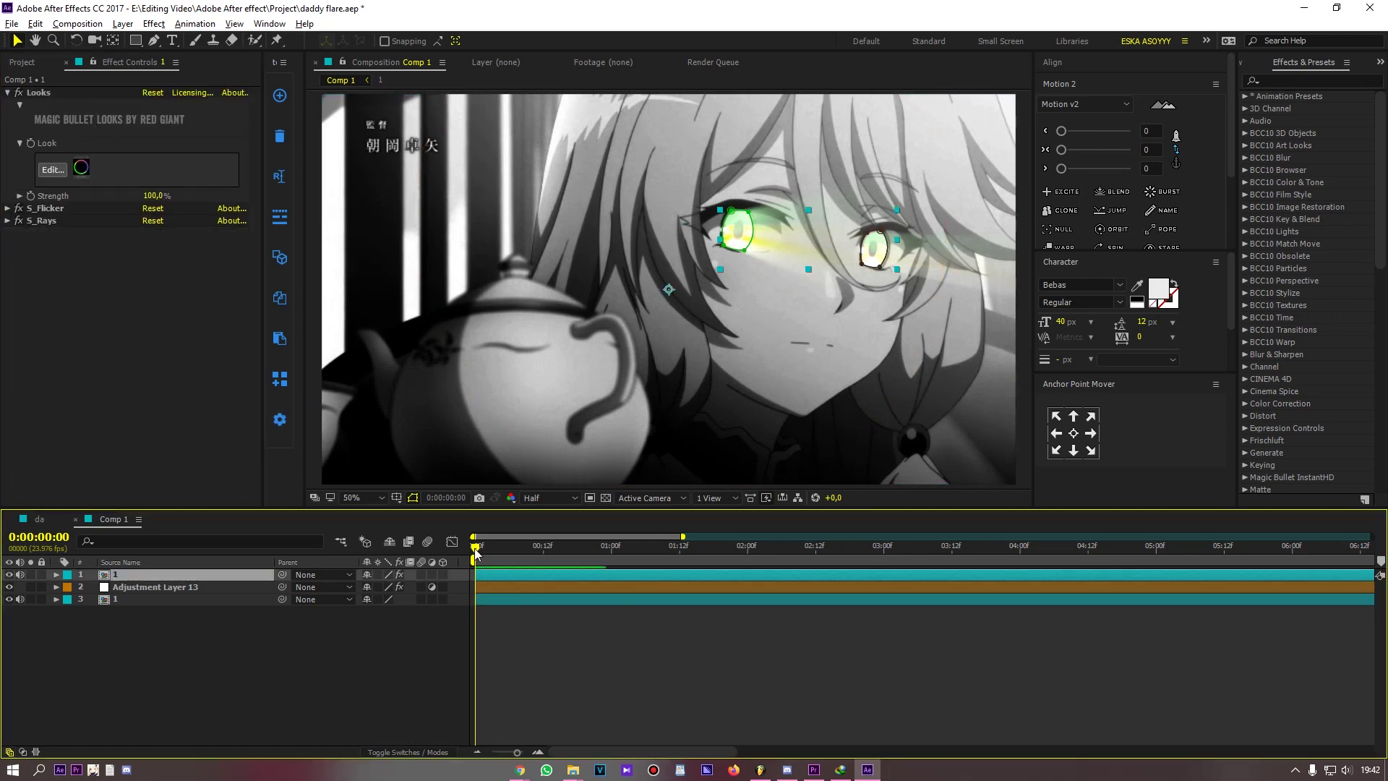
key("space")
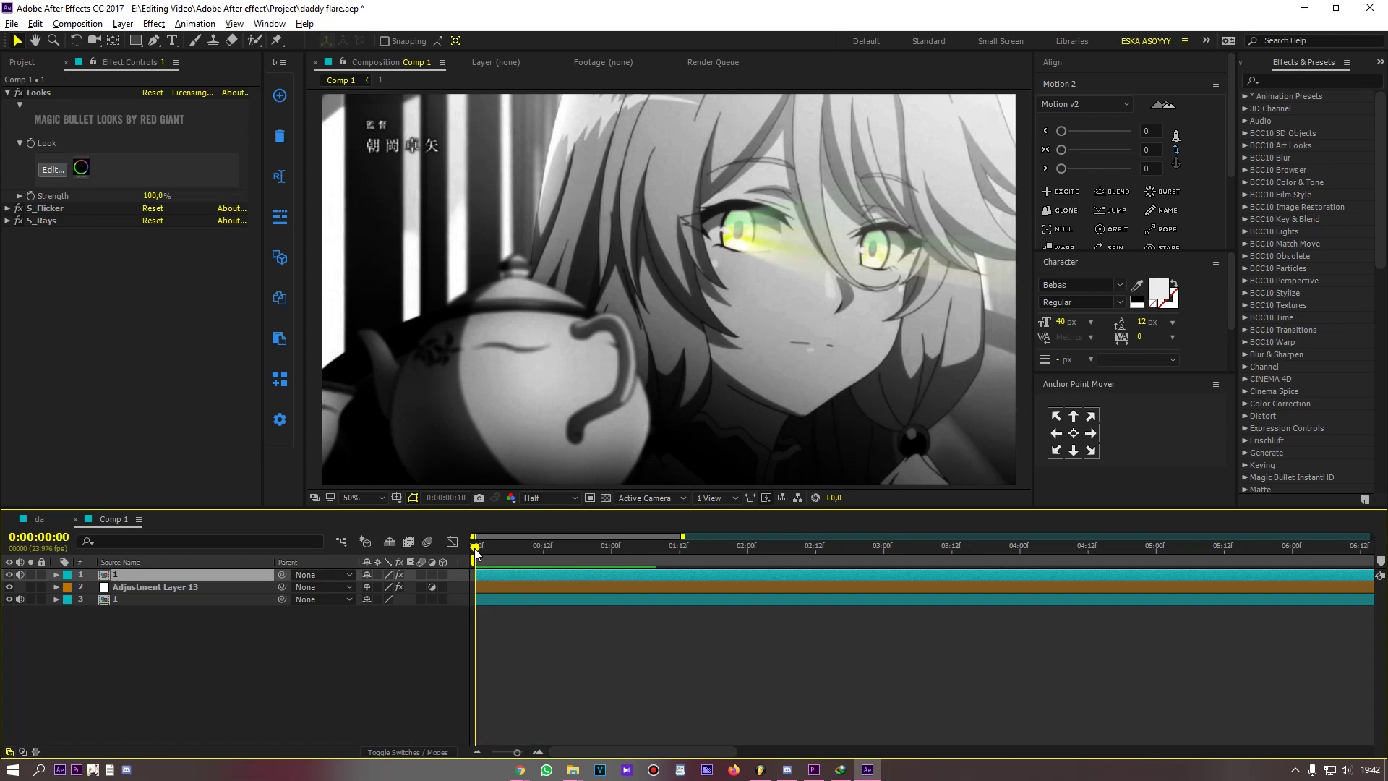
key("minus")
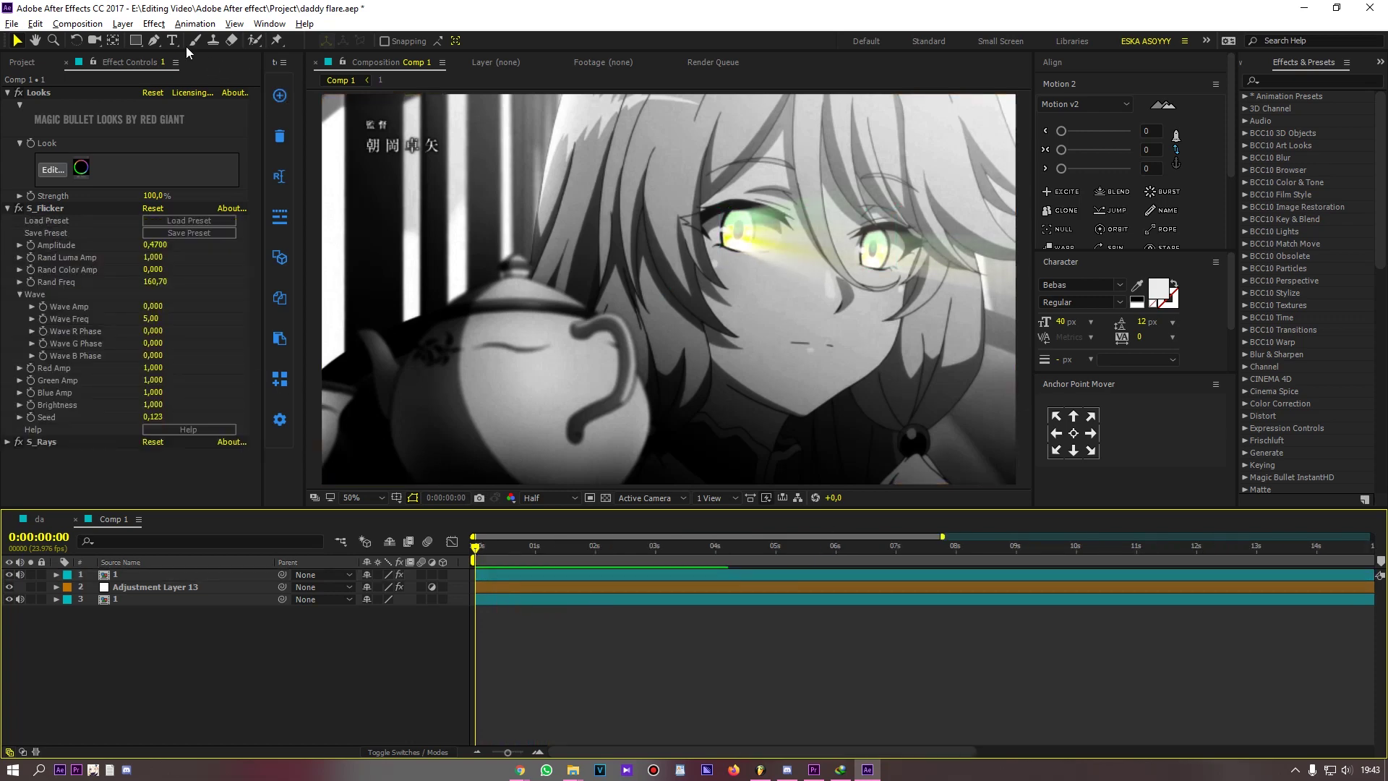
- Open the RTFX Generator extension panel and expand its fire FX elements
left_click(270, 23)
left_click(572, 163)
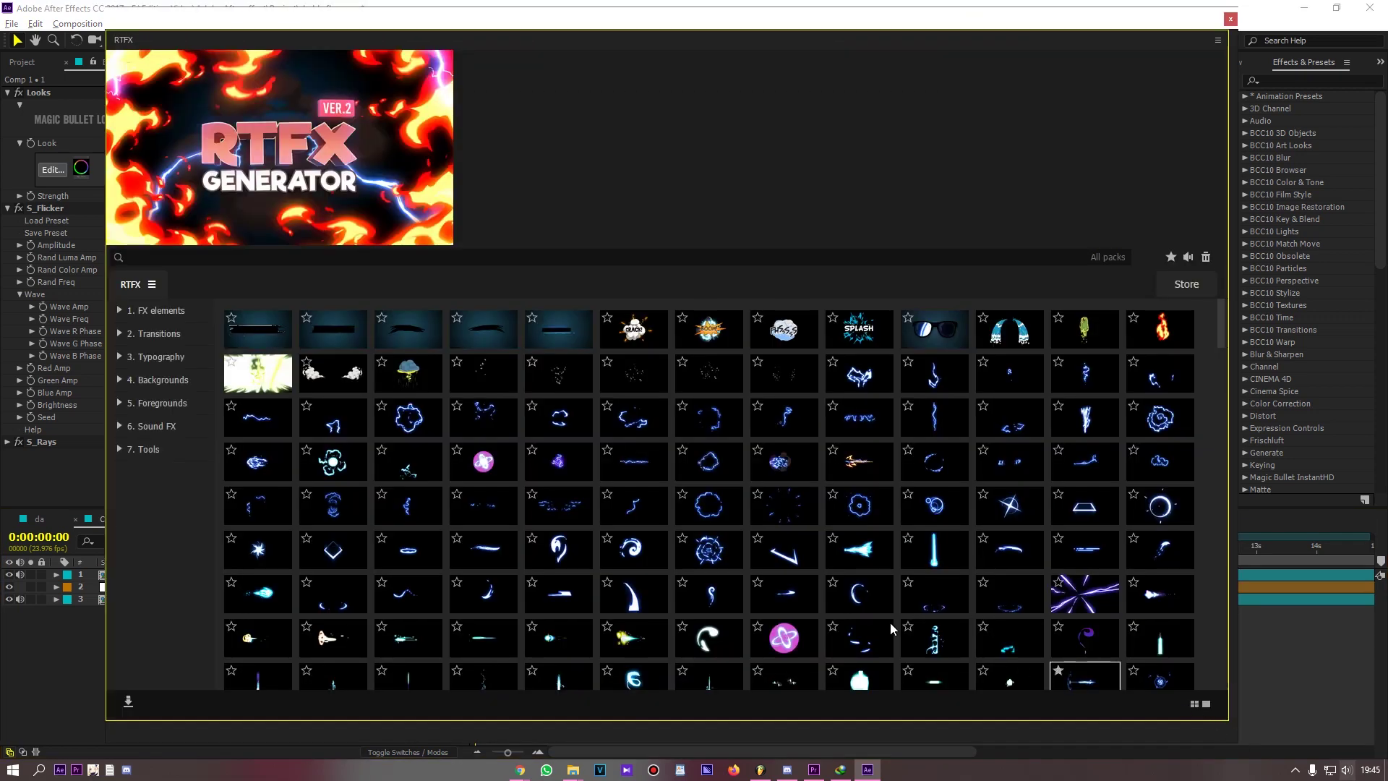
left_click(157, 311)
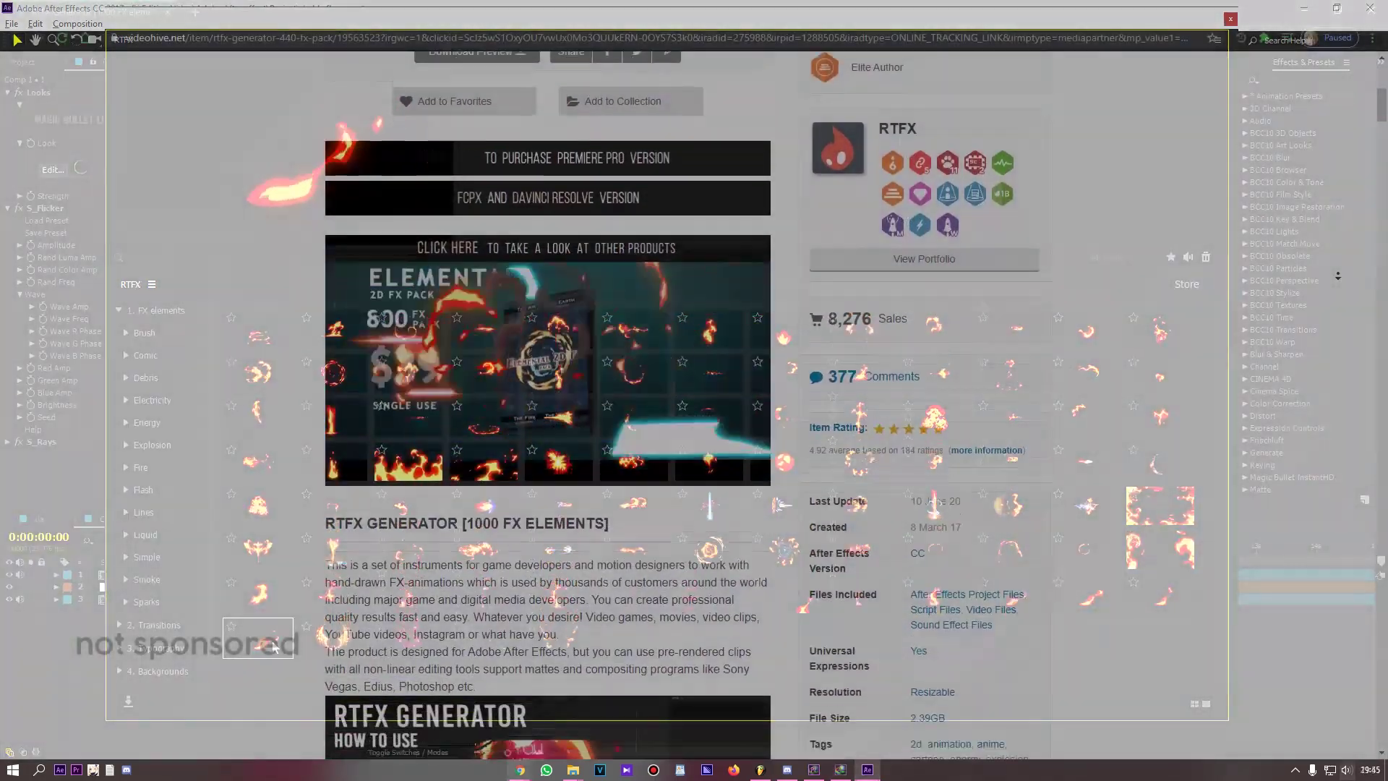
scroll(548, 434, "down", 1)
scroll(547, 434, "down", 1)
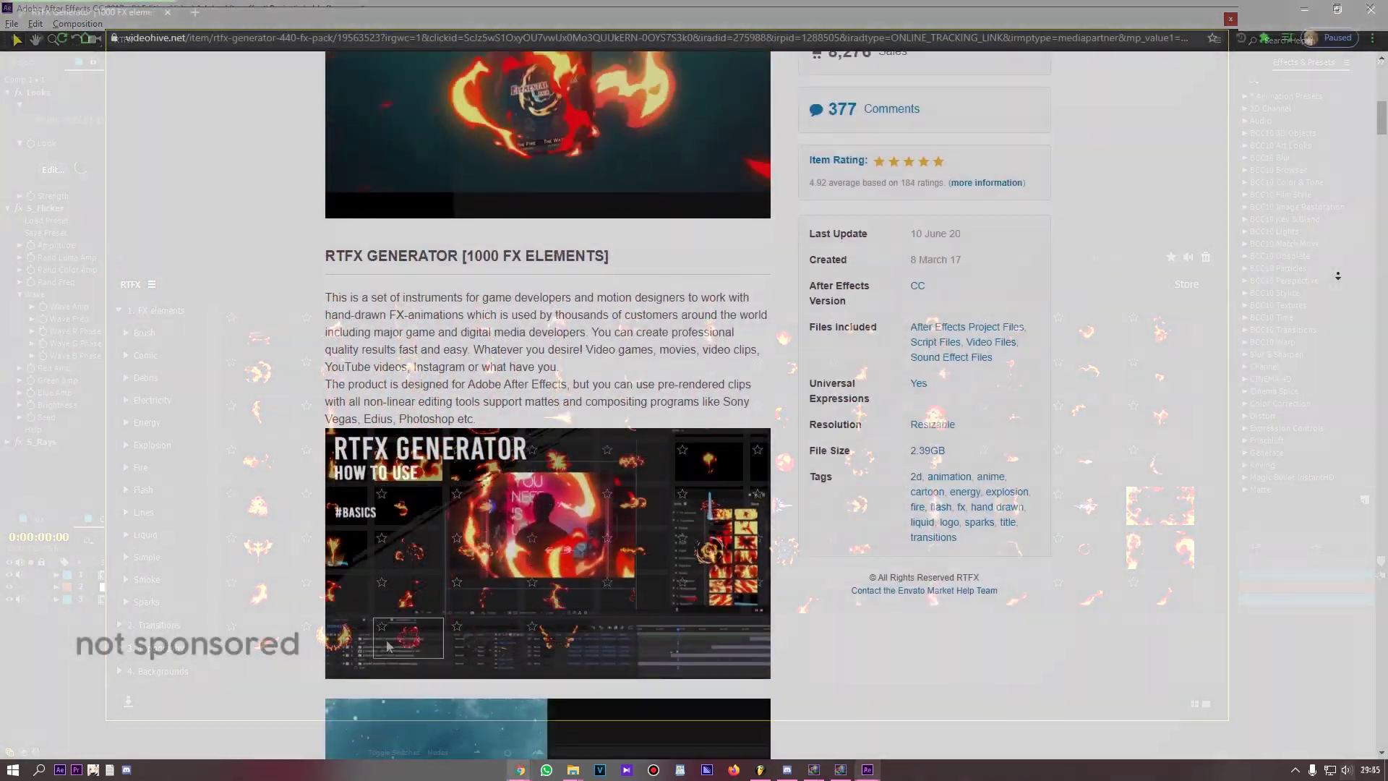
scroll(548, 433, "down", 1)
scroll(548, 434, "down", 1)
type("download ")
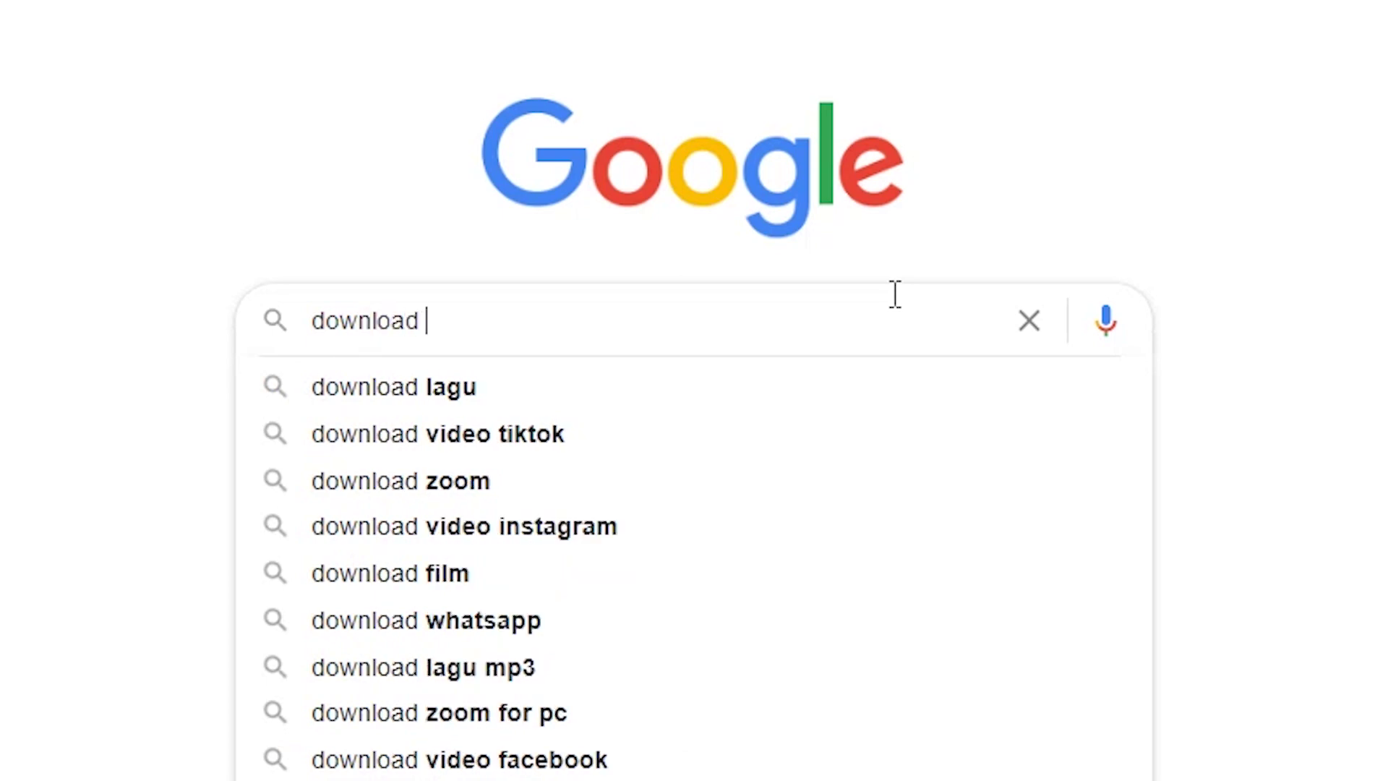
type("rtfx generator")
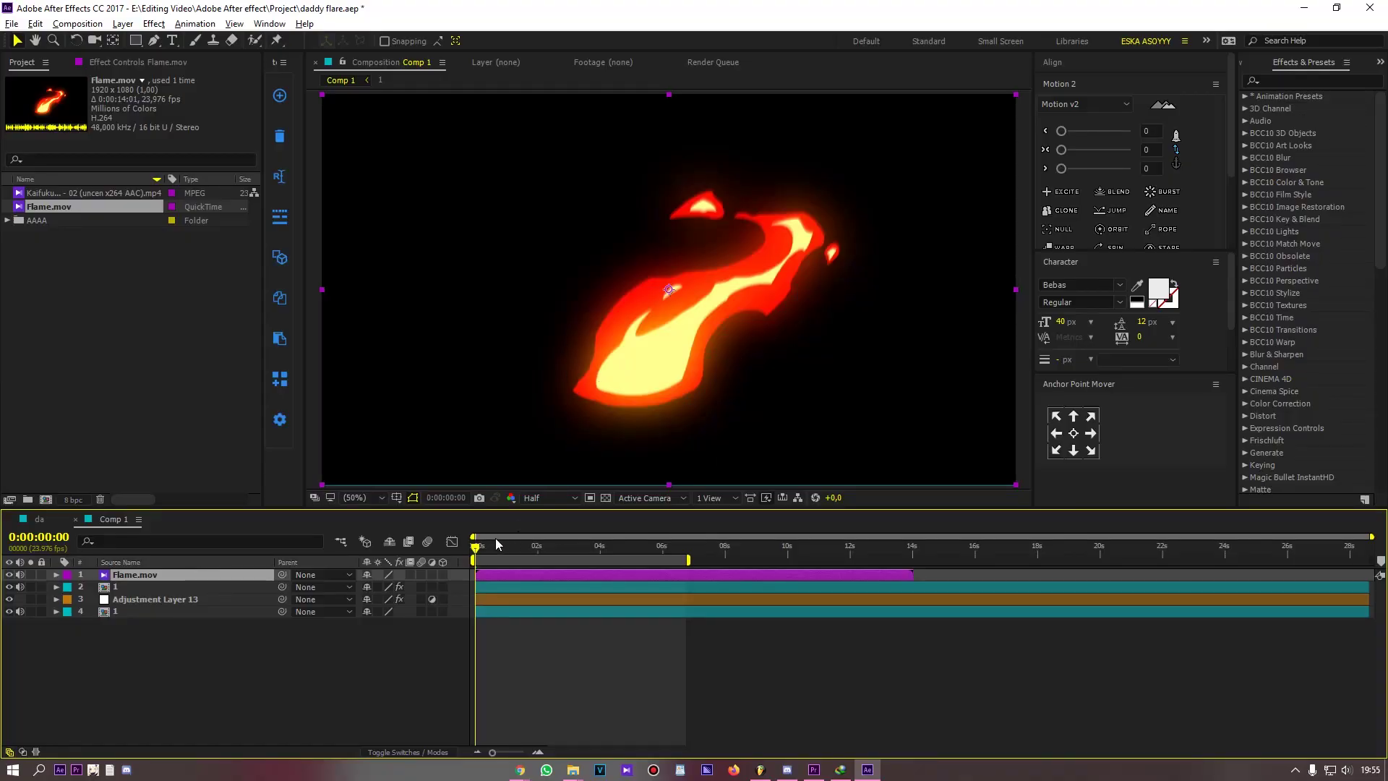
- Set Flame.mov to Lighten, flip it horizontally, scale it to 40%, and place it over the left eye
right_click(253, 578)
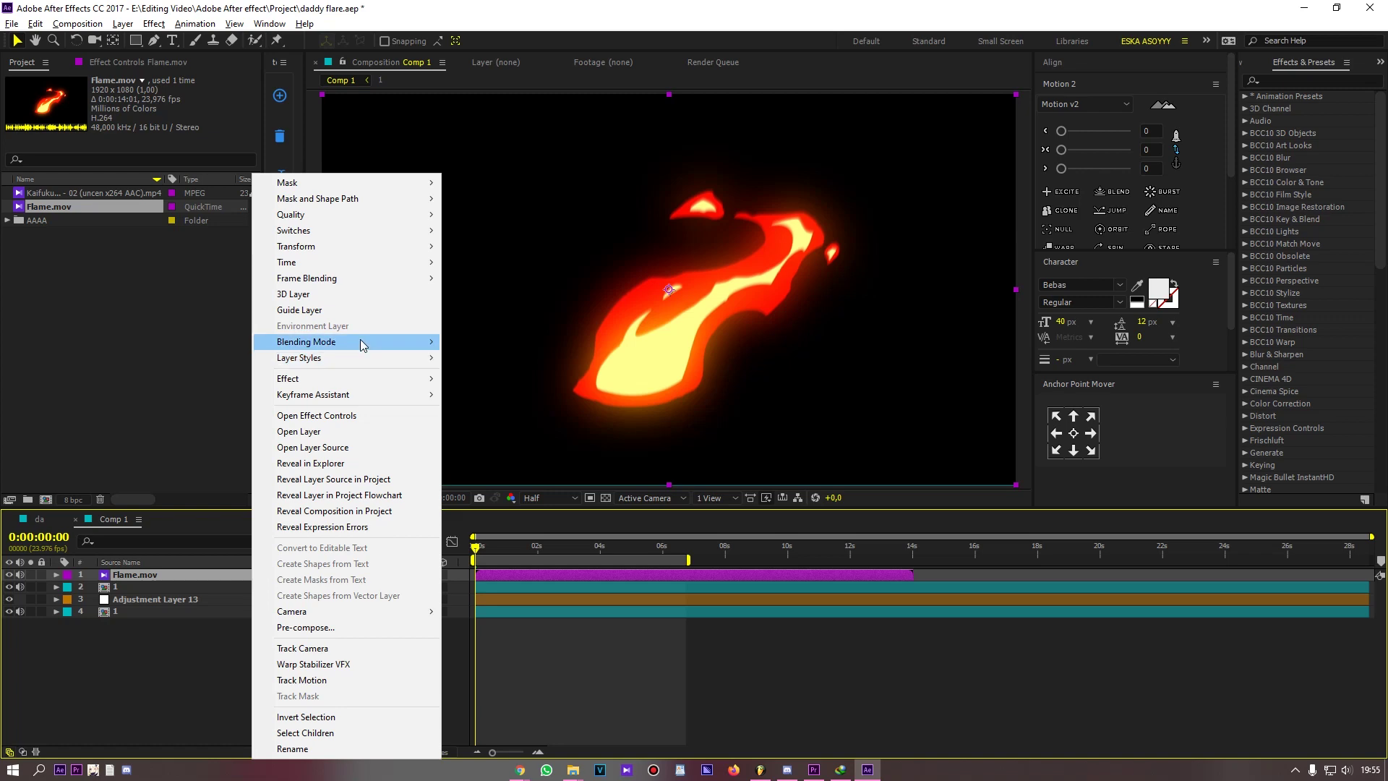
mouse_move(307, 341)
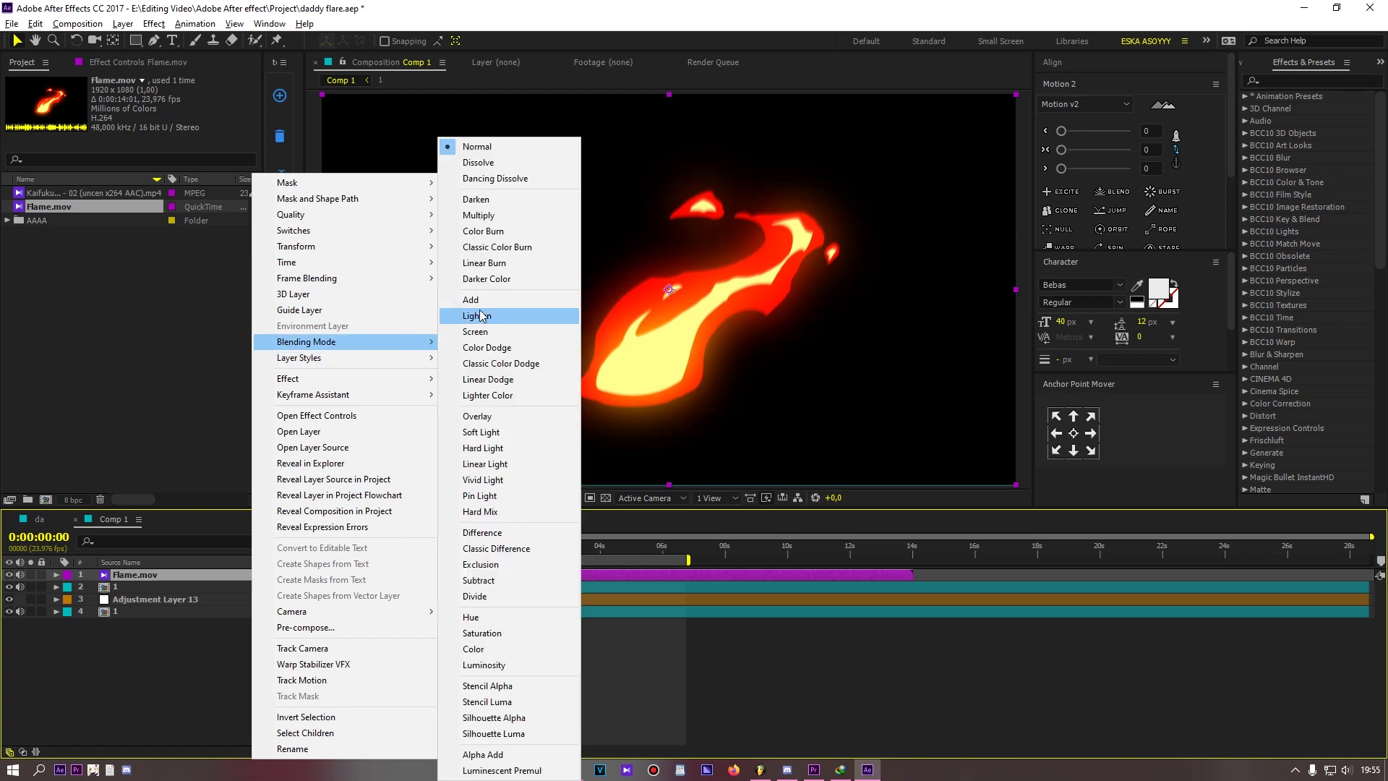
left_click(481, 316)
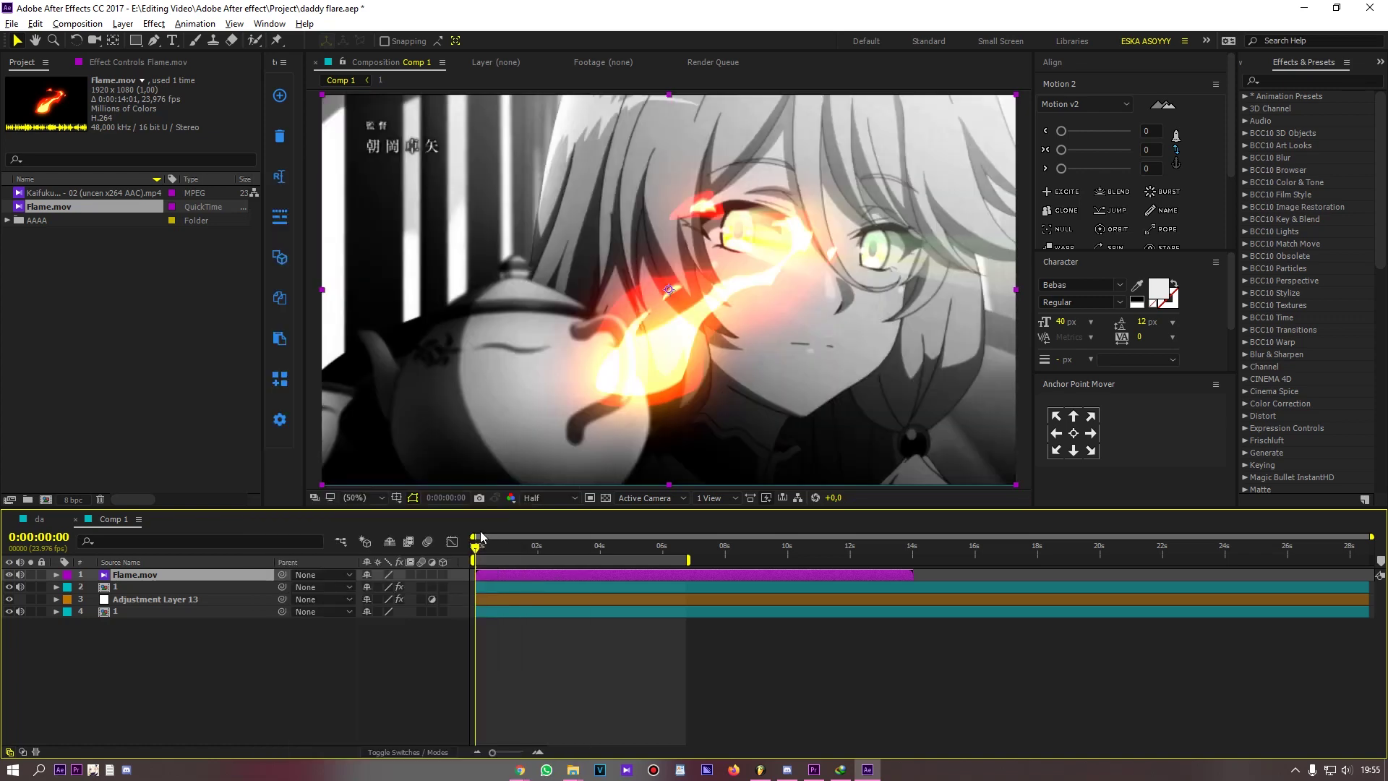
right_click(206, 578)
left_click(440, 365)
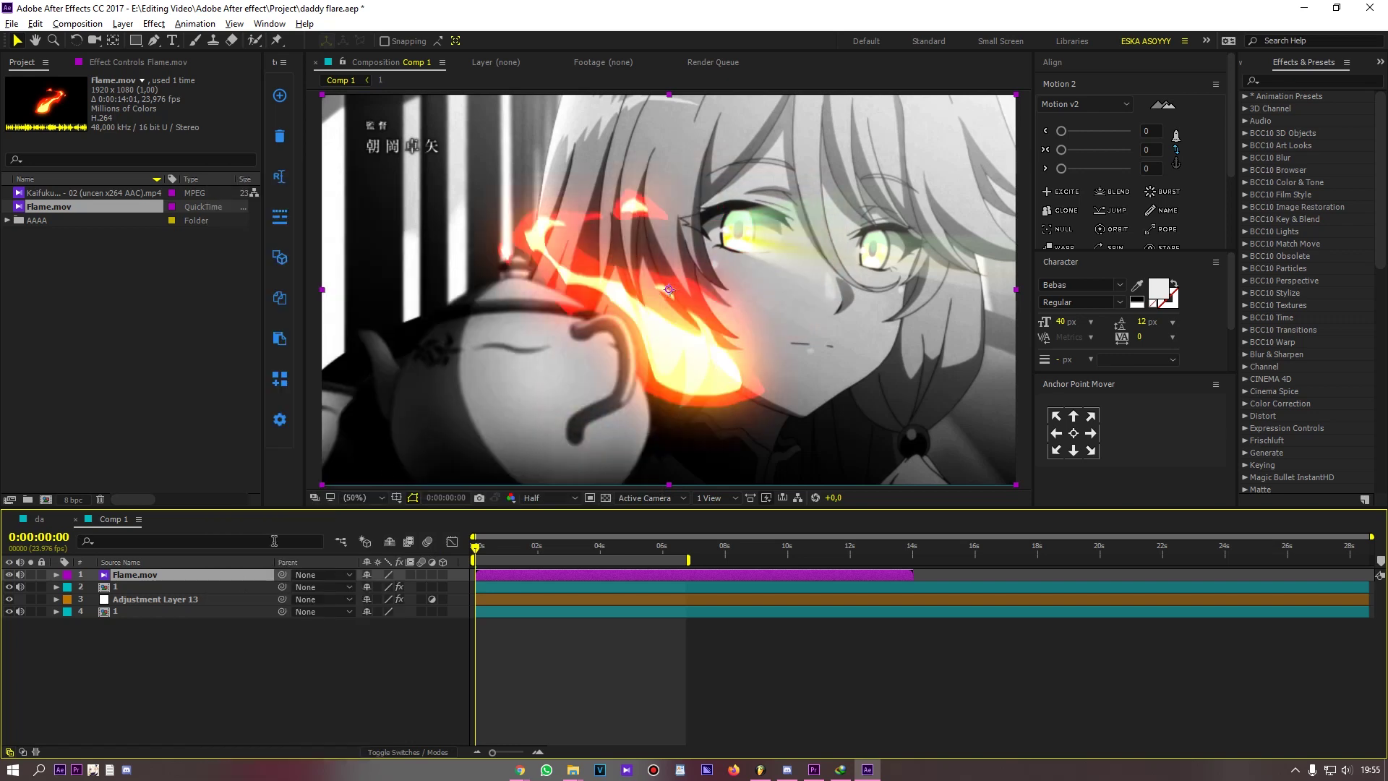
key("s")
left_click_drag(407, 588, 341, 586)
left_click_drag(651, 326, 694, 244)
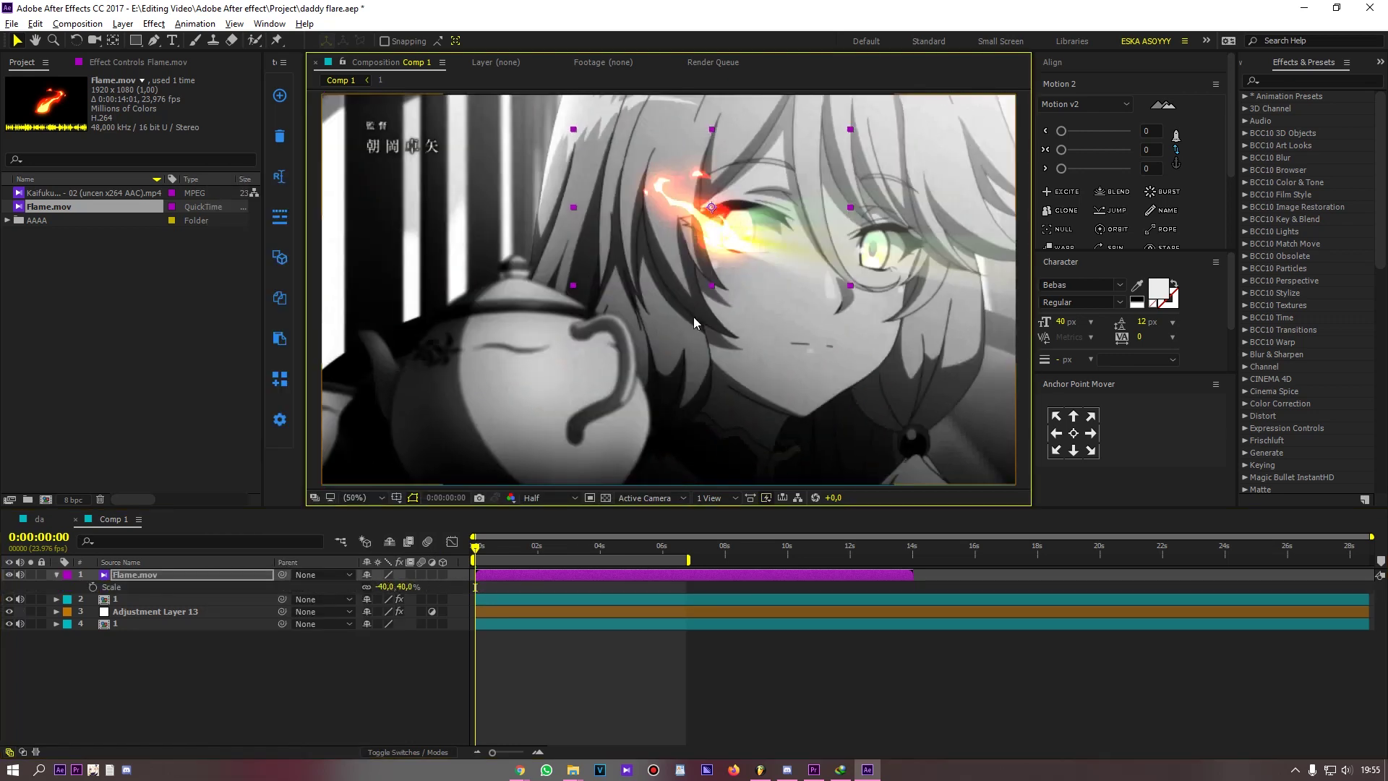
- Tint the flame green with Hue/Saturation, preview it, and create a new solid
key("ctrl+space")
type("hue")
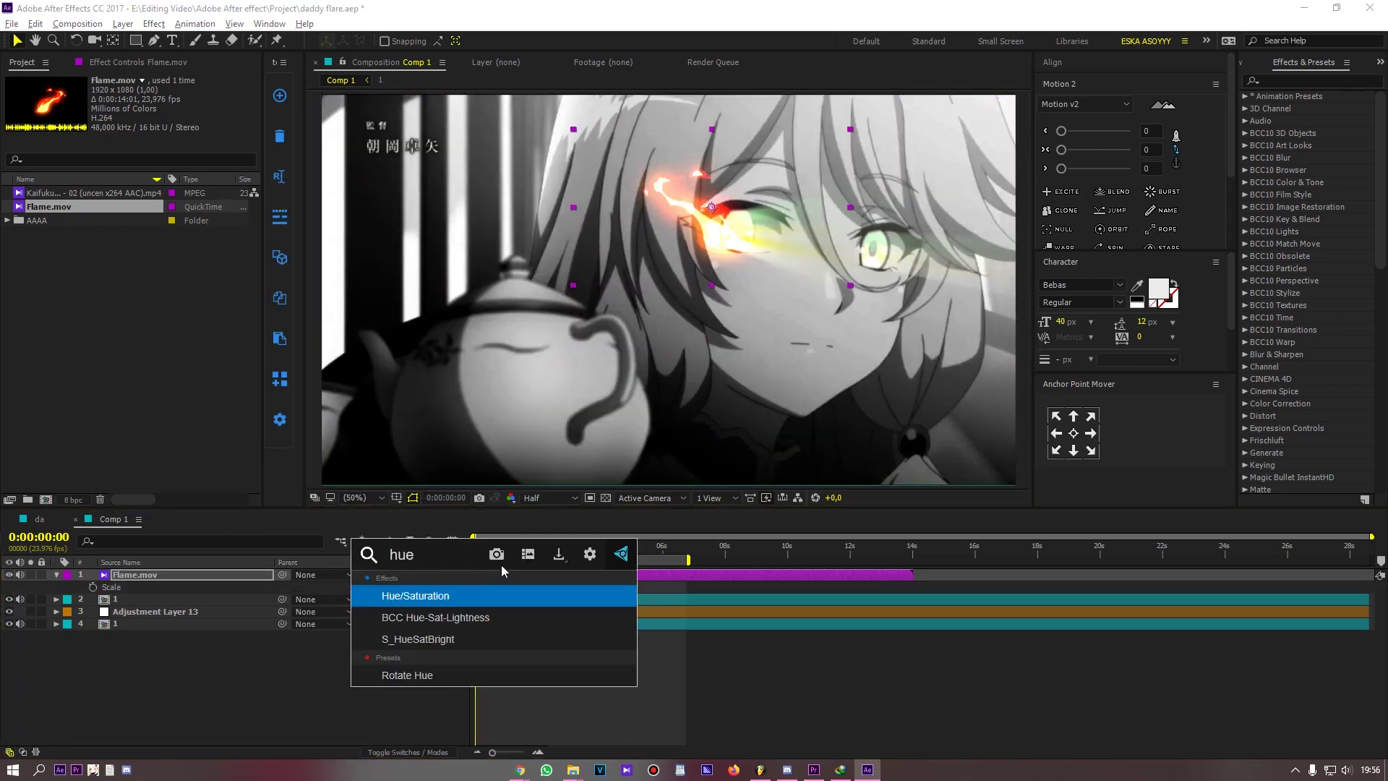
left_click(485, 598)
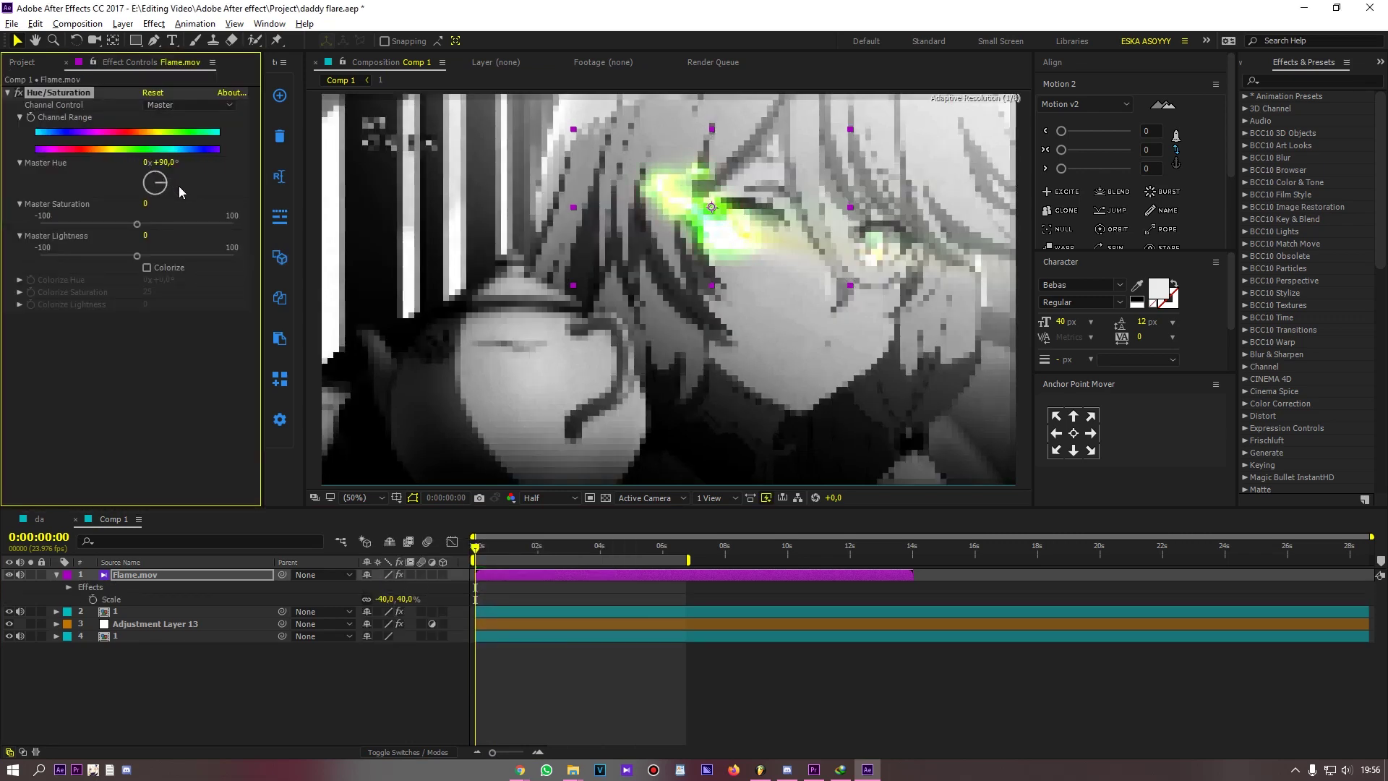
left_click_drag(158, 181, 181, 184)
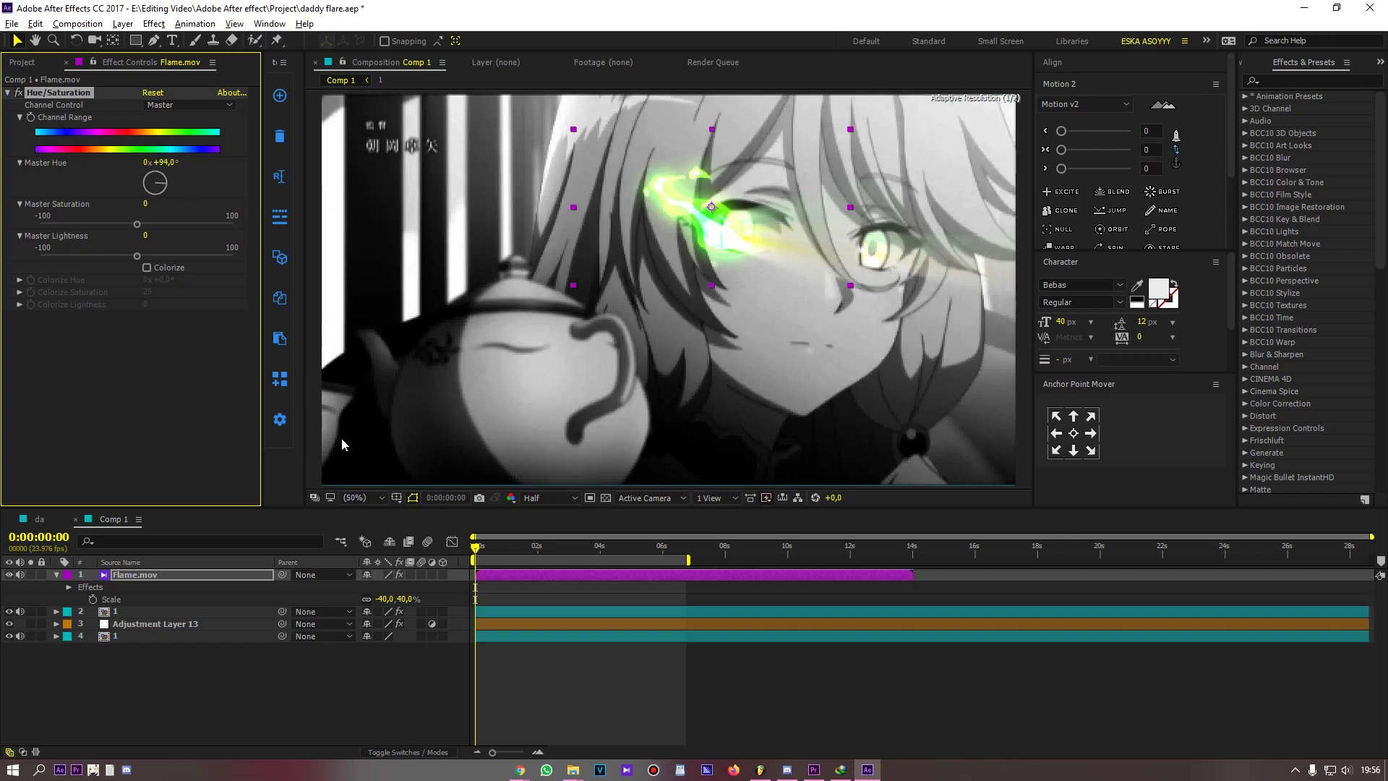
key("space")
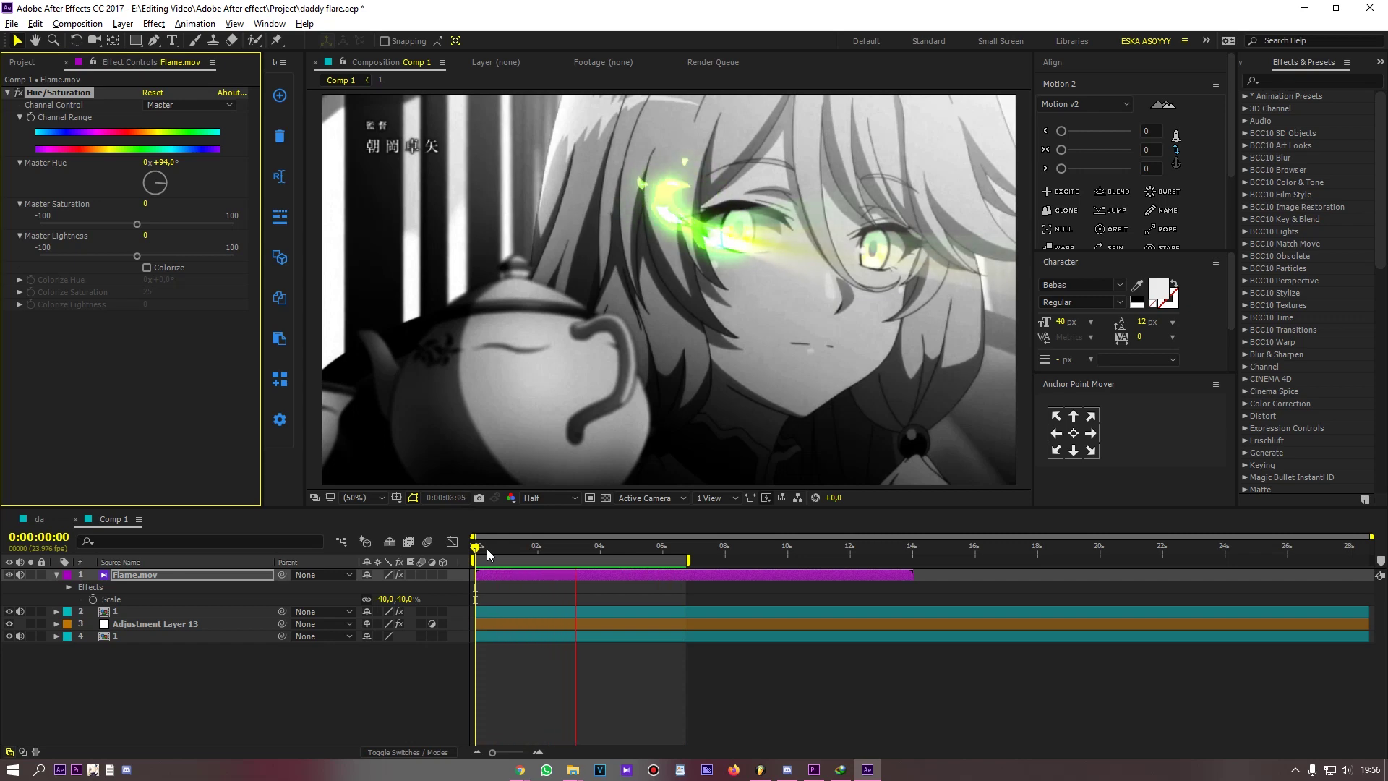
key("ctrl+y")
- Confirm the black solid and drop the 'partikel badas' particle preset onto it
key("Return")
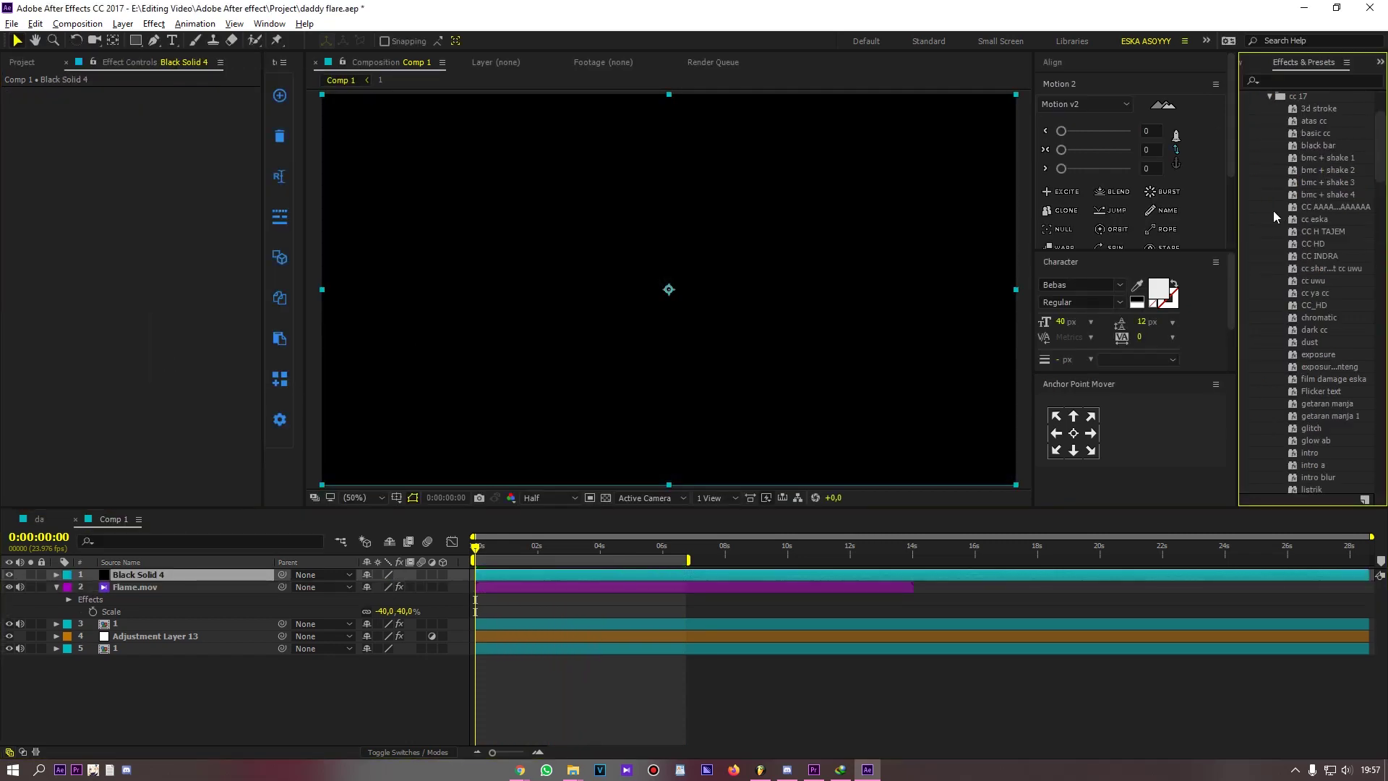
scroll(1334, 235, "down", 5)
left_click_drag(1330, 202, 551, 482)
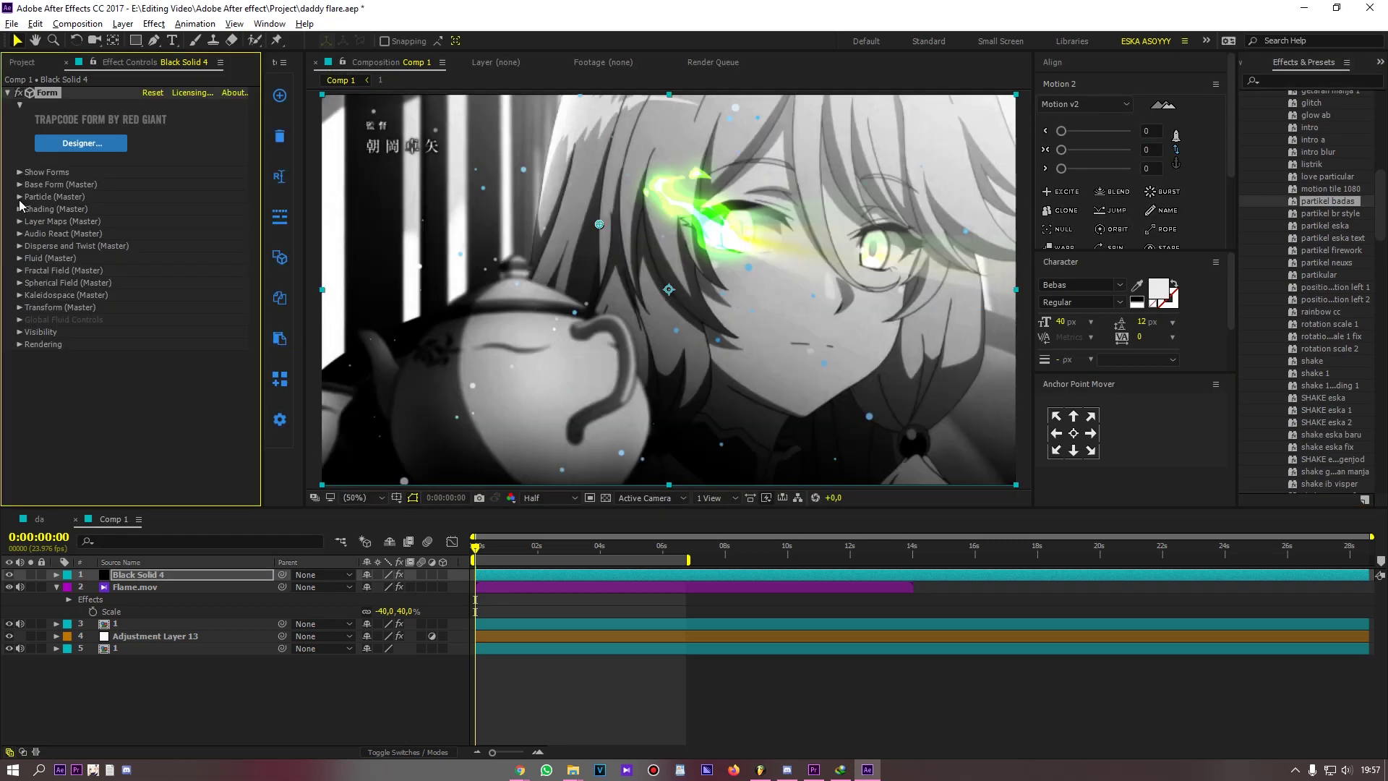